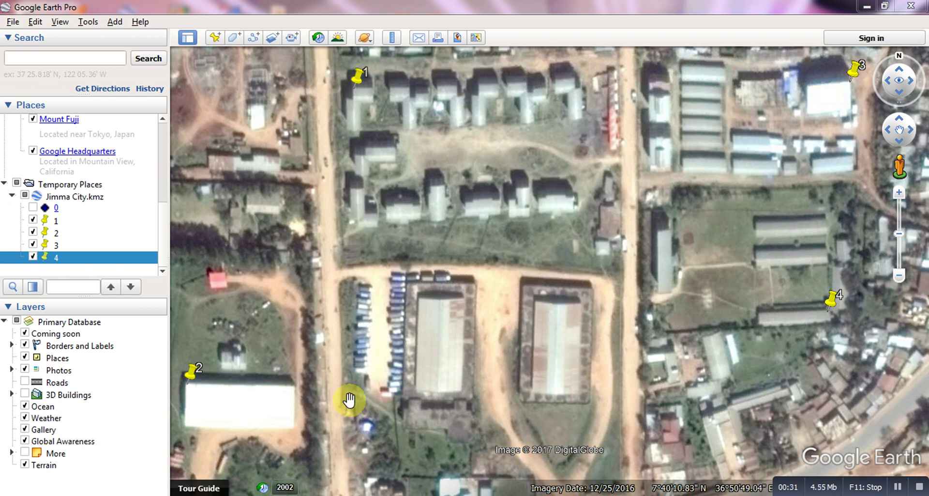
Step: After reviewing the four Jimma placemarks in Google Earth Pro, bring up the Windows Start menu
key(super)
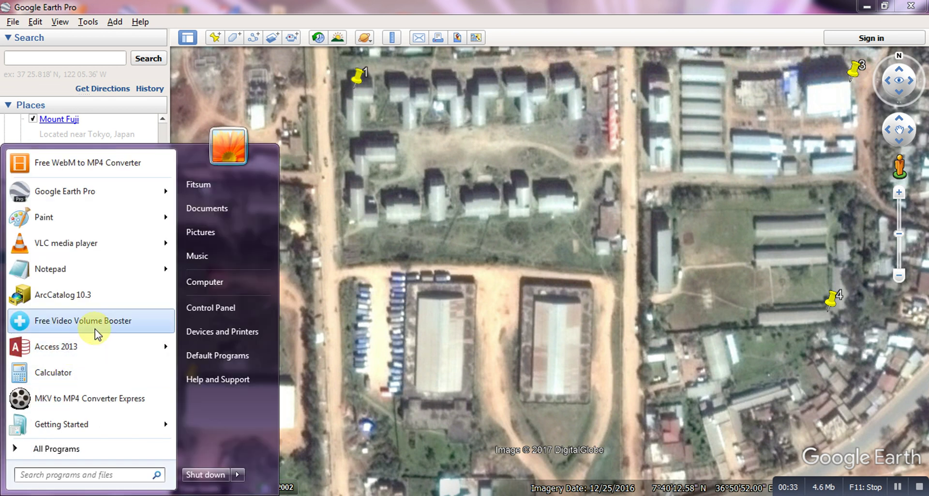
Step: Launch ArcCatalog 10.3 and open the raster properties of jimma.jpg
click(93, 297)
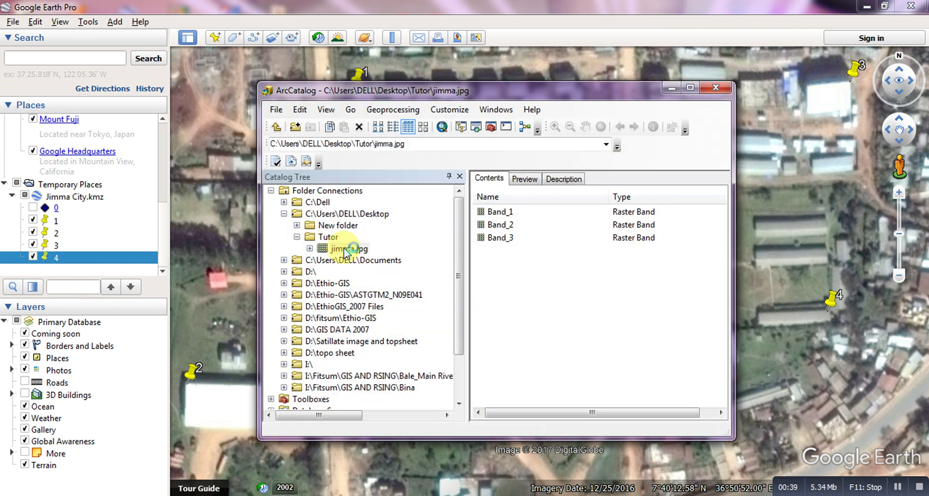
click(346, 249)
right_click(346, 250)
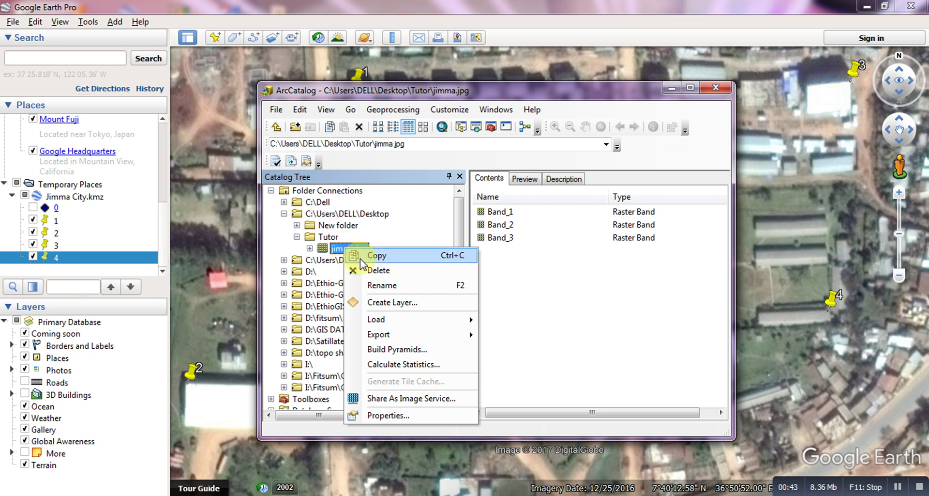
click(402, 415)
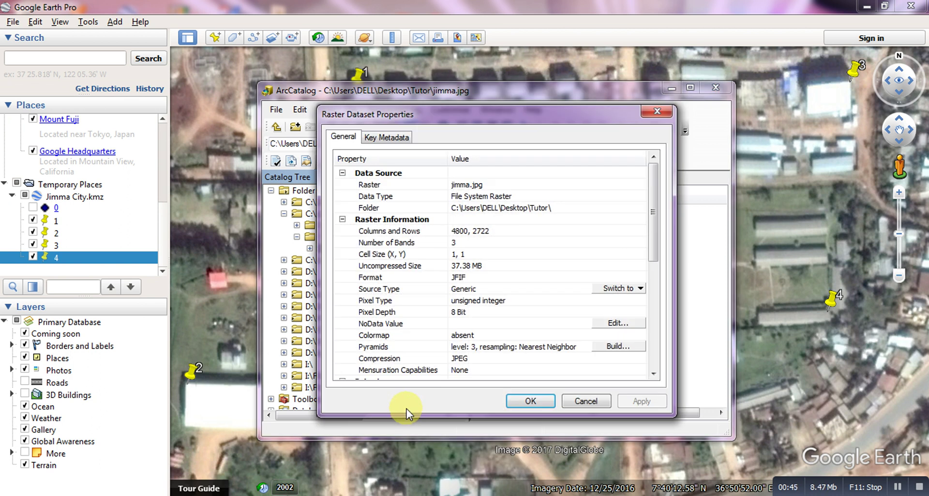
drag(649, 241, 649, 326)
Step: Set jimma.jpg's spatial reference to Geographic > World > WGS 1984, apply it, and close ArcCatalog
click(610, 260)
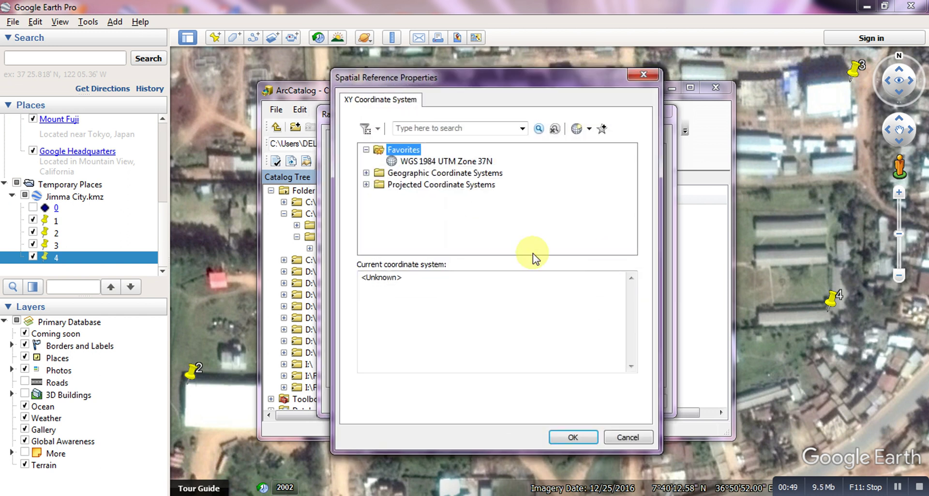
click(363, 173)
scroll(376, 237, down, 3)
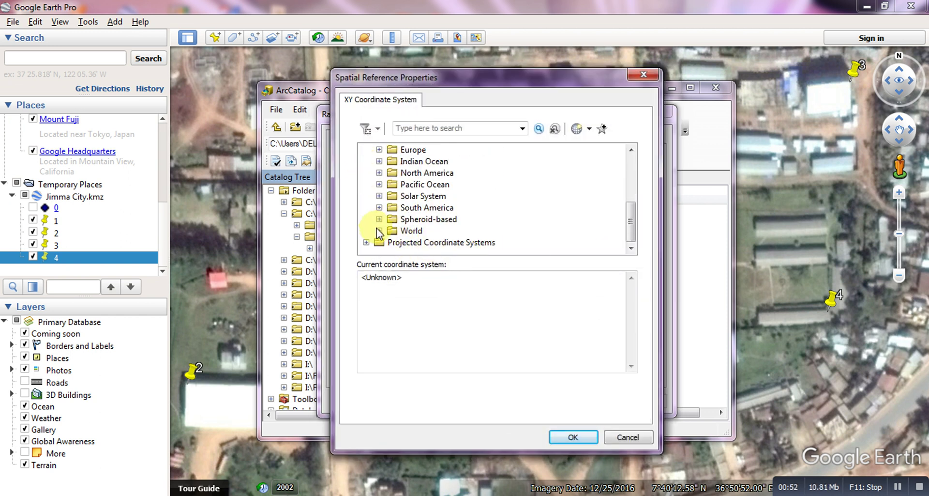
click(378, 230)
scroll(390, 234, down, 5)
click(430, 230)
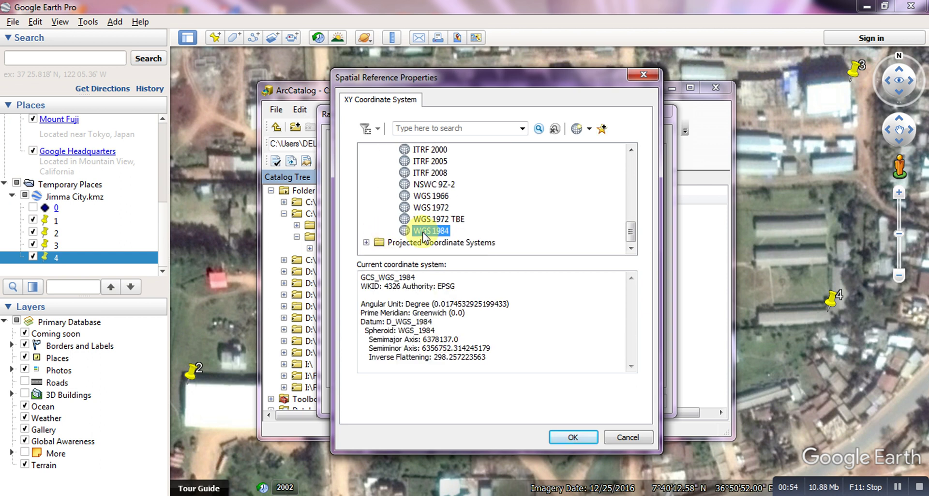
click(579, 436)
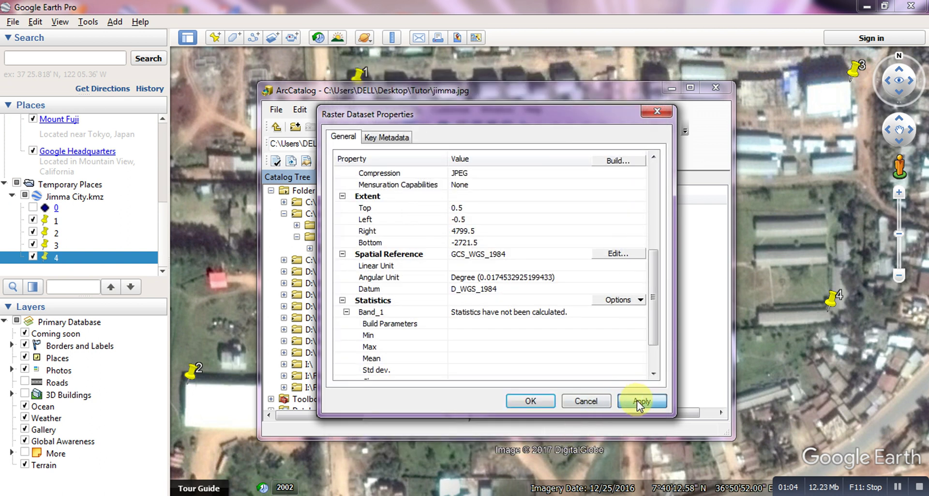
click(638, 400)
click(543, 400)
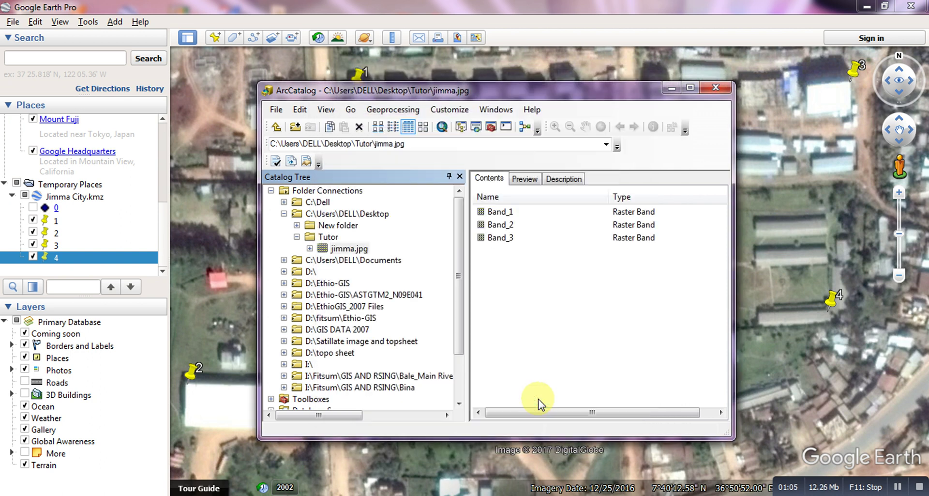
click(724, 91)
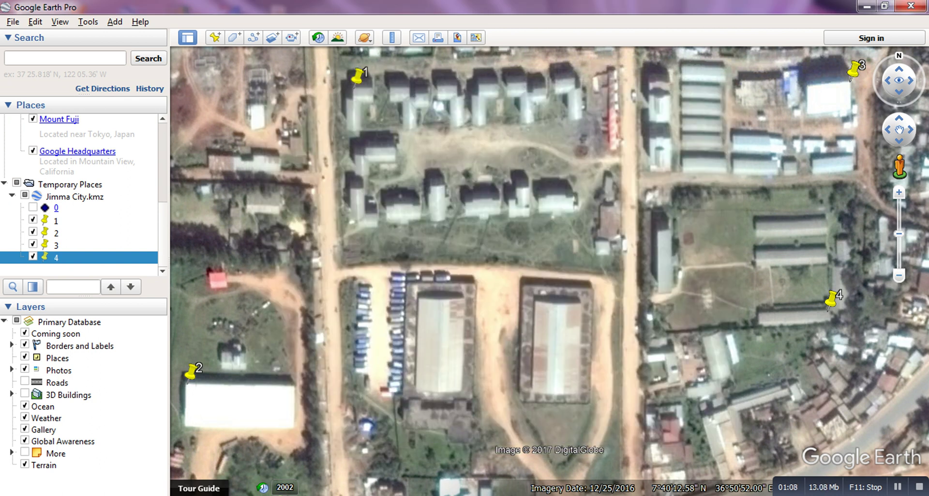
Step: Add jimma.jpg from the Tutor folder to the ArcMap map, then switch back to Google Earth Pro
mouse_move(271, 494)
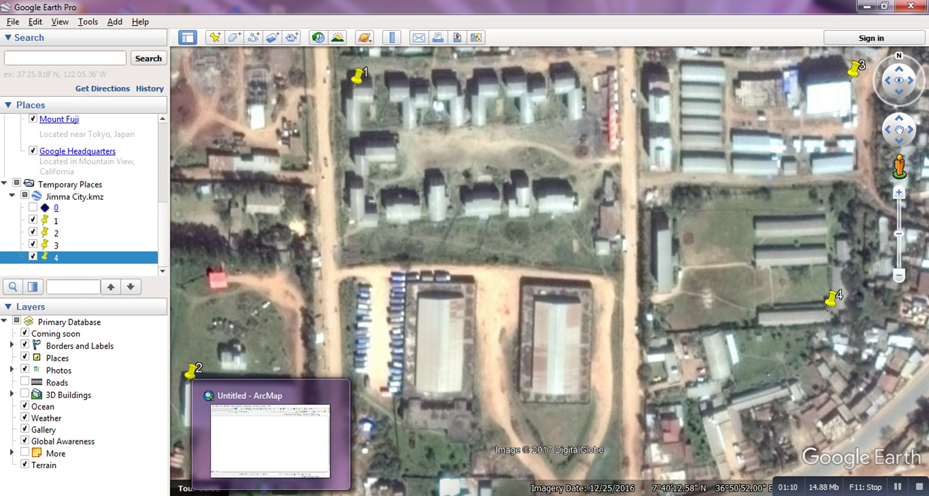
click(271, 494)
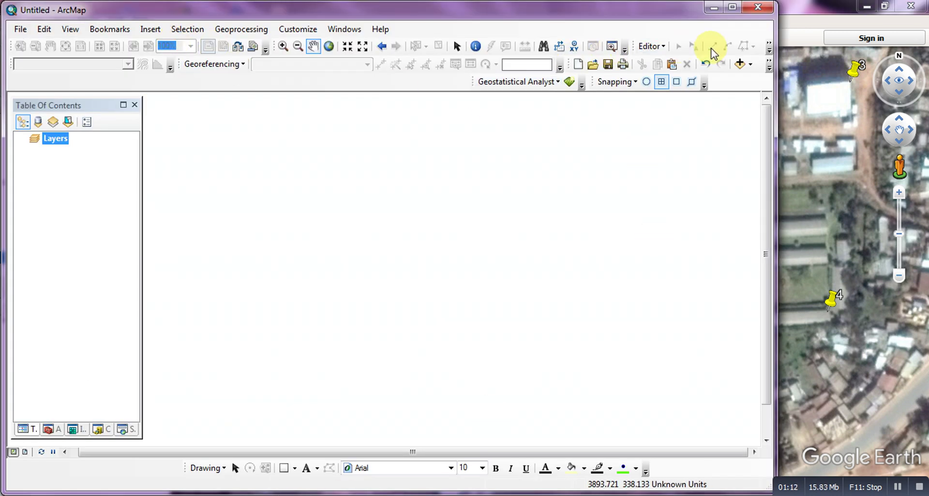
click(740, 64)
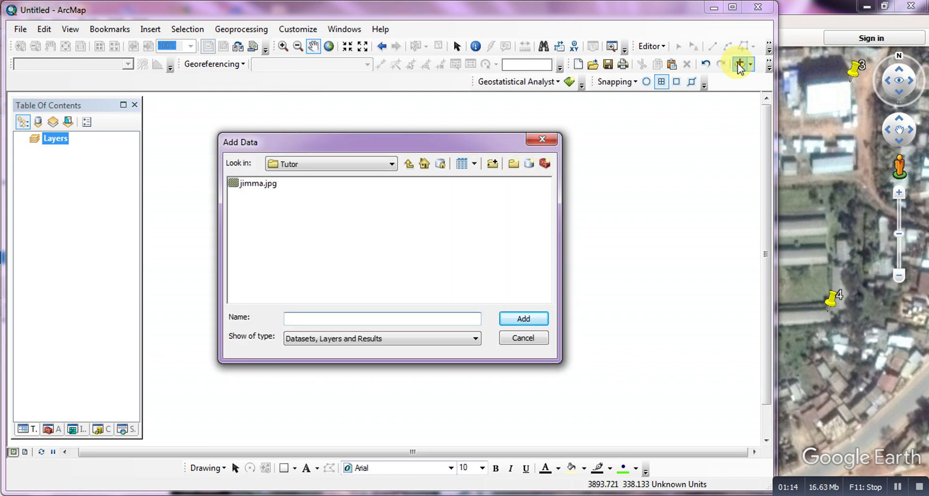
click(264, 185)
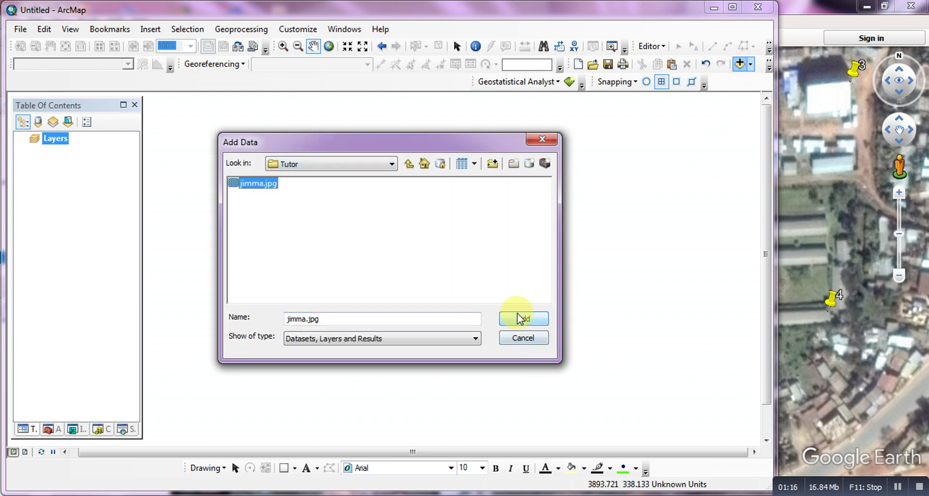
click(520, 318)
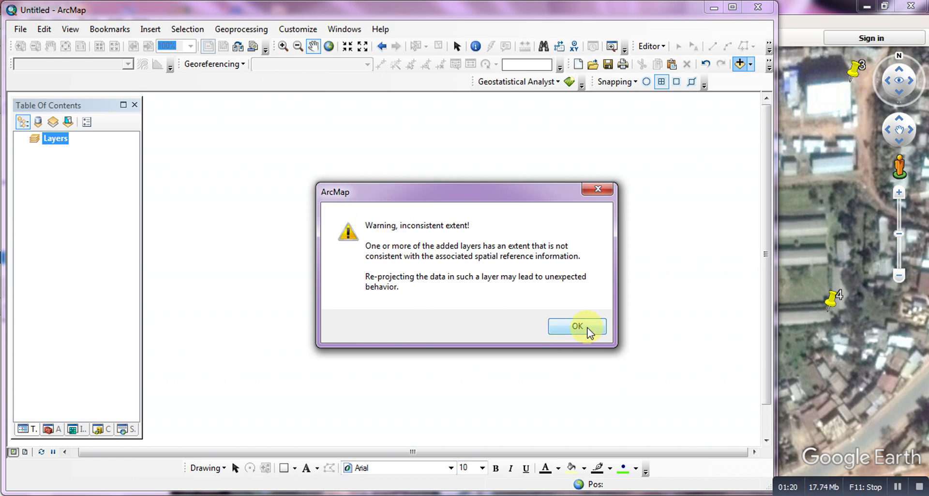
click(577, 326)
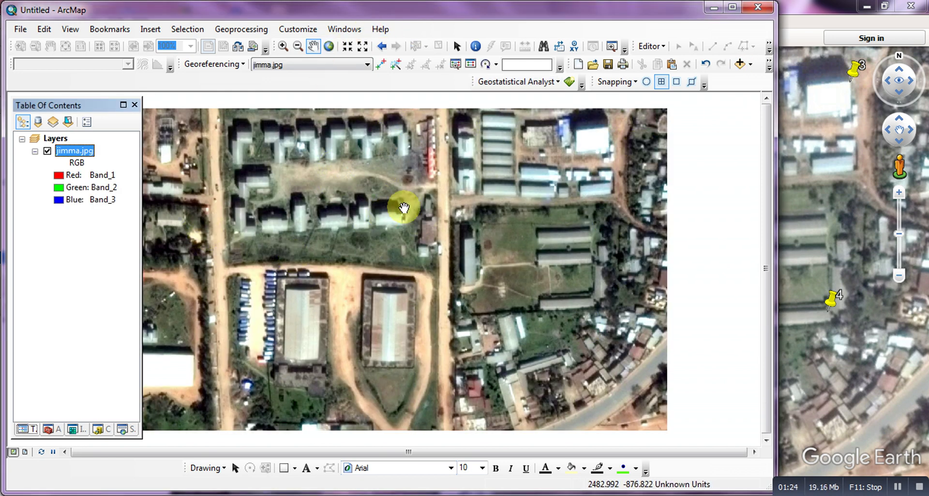
key(alt+Tab)
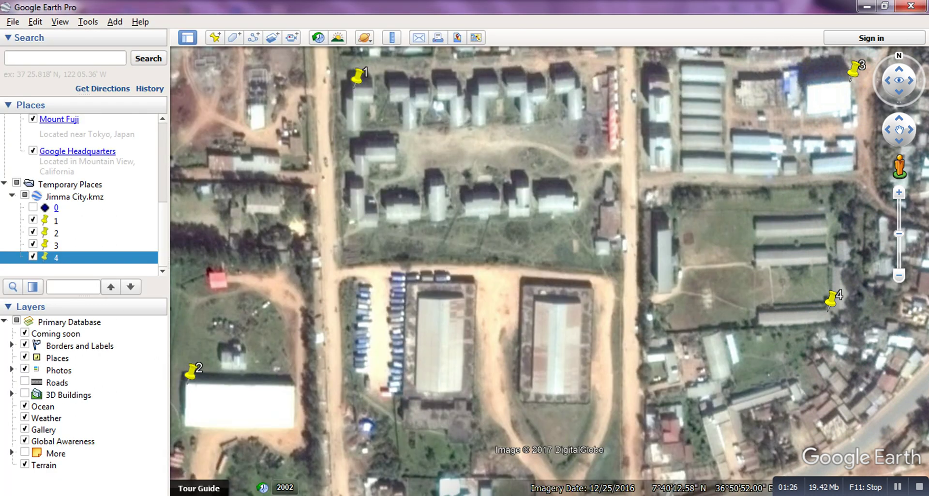
Step: Place the Word Coordinates list of the four placemarks beside Google Earth Pro, then return to ArcMap
key(alt+Tab)
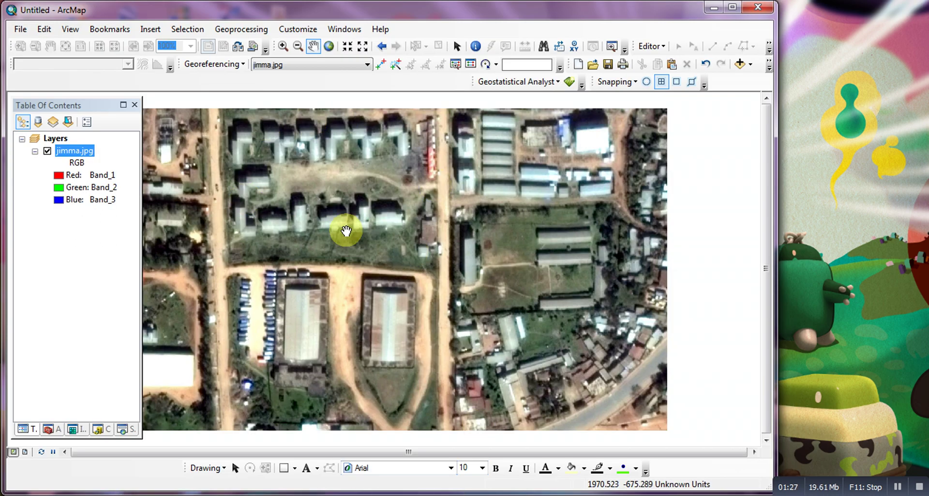
key(alt+Tab)
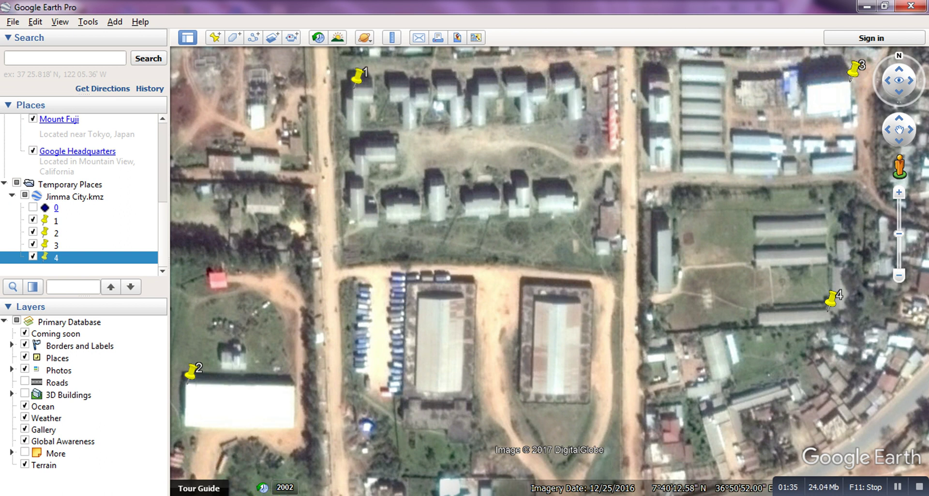
click(262, 491)
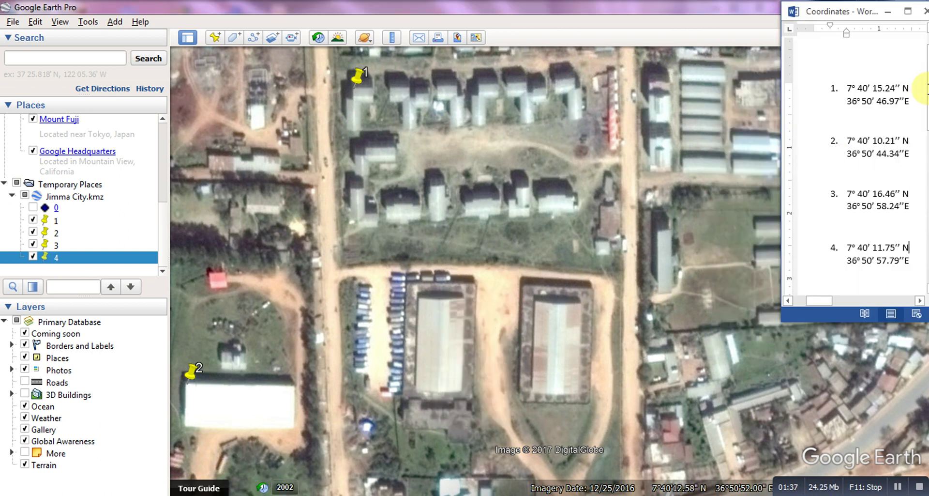
drag(886, 14, 801, 14)
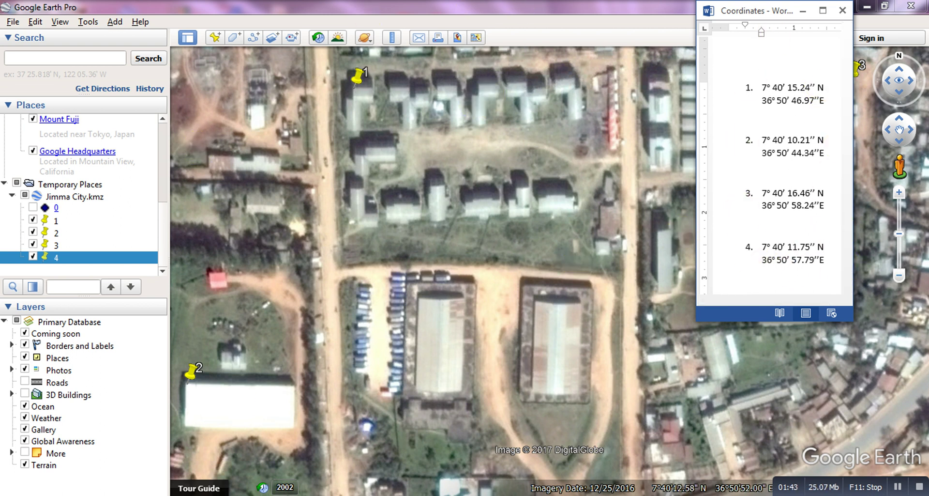
key(alt+Tab)
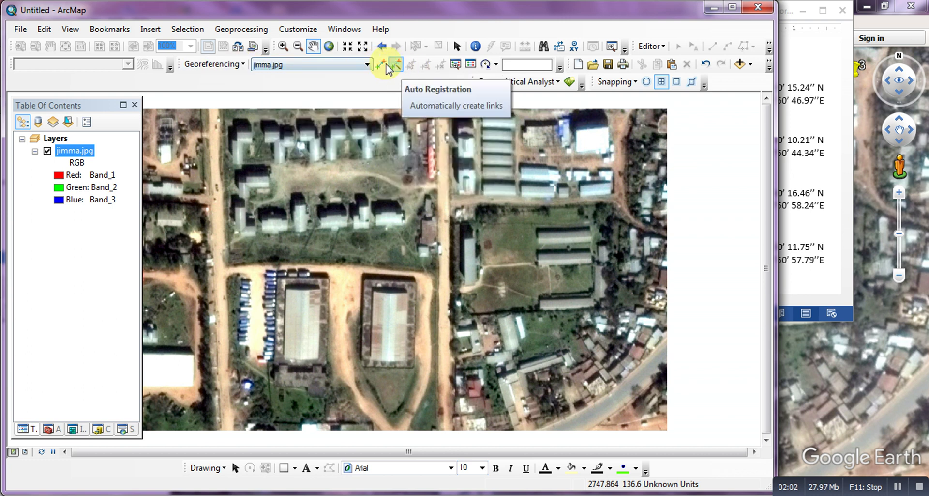
Step: Place control point 1 on the top-left building after checking placemark 1, then discard it
click(382, 67)
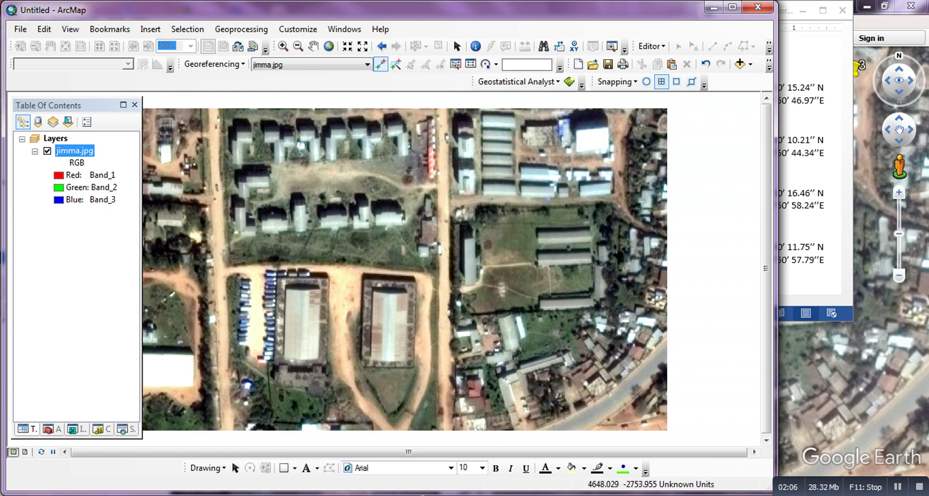
key(alt+Tab)
key(alt+Tab)
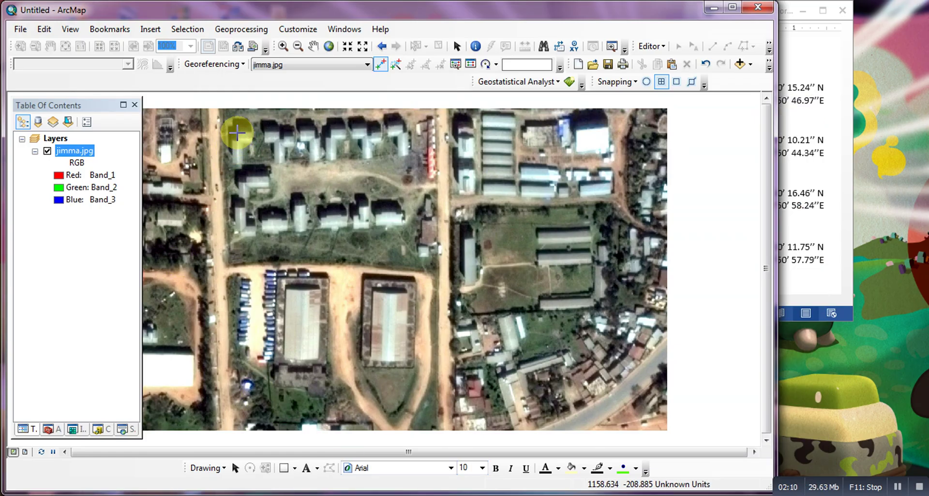
click(237, 132)
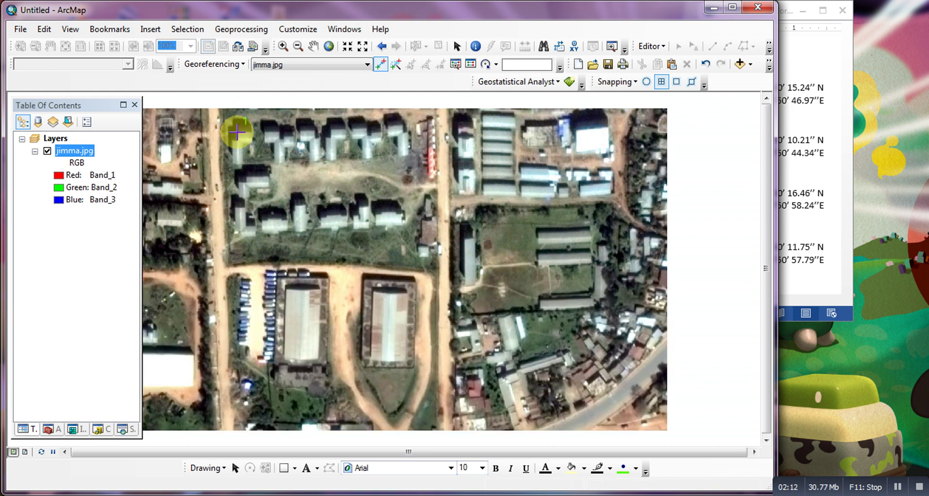
right_click(237, 132)
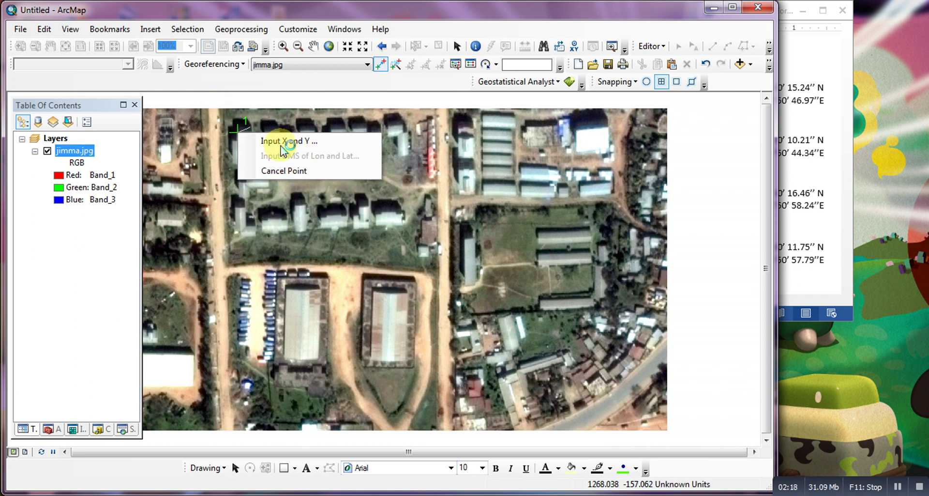
click(264, 171)
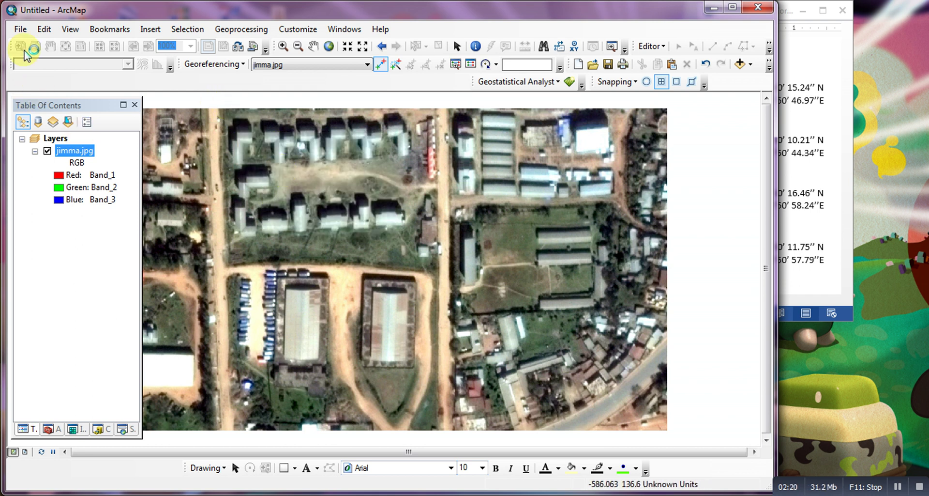
Step: Start a new blank map without saving the untitled one
click(20, 29)
click(31, 44)
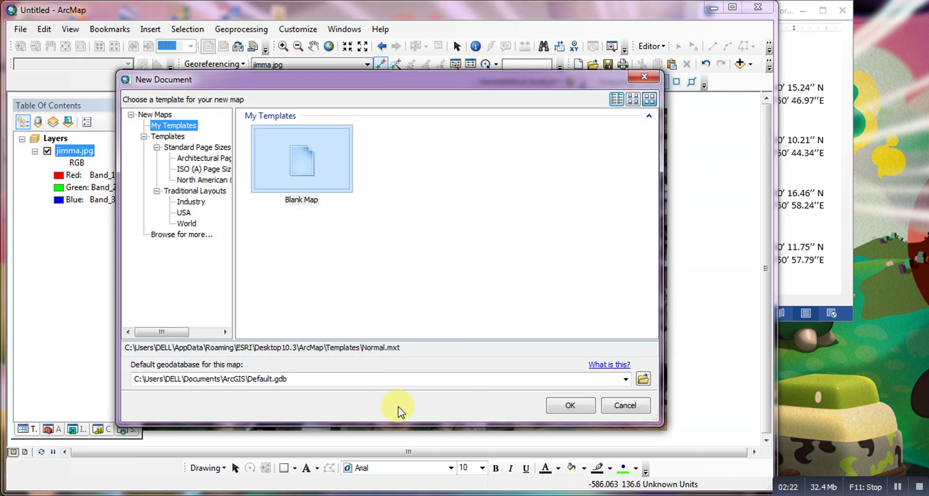
click(557, 404)
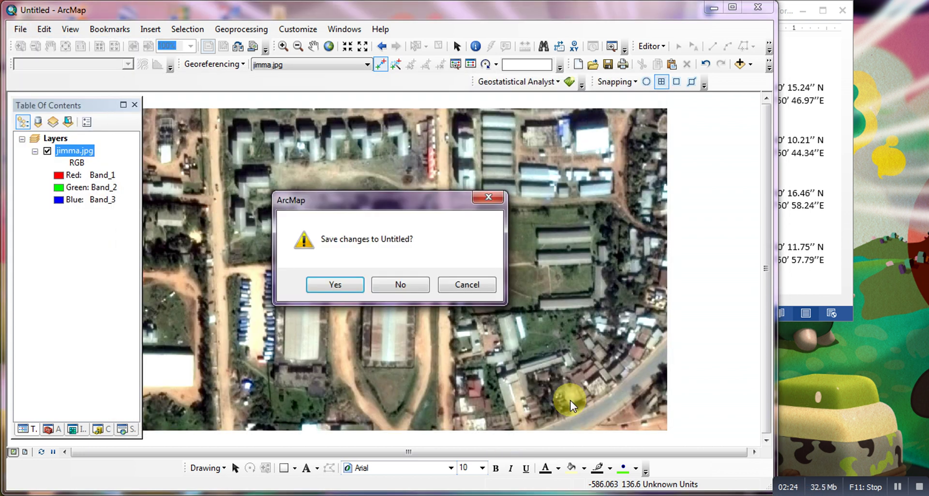
click(401, 287)
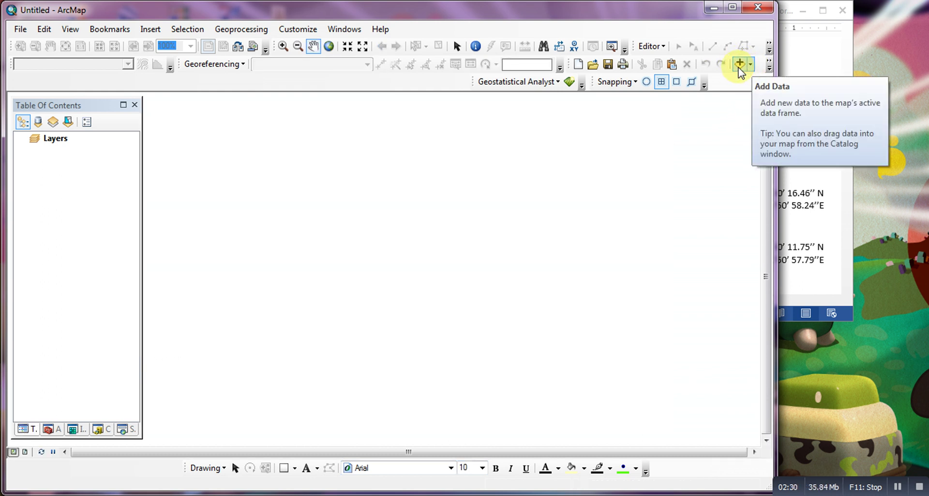
Step: Re-add jimma.jpg and place the first control point on the top-left building
click(749, 70)
click(271, 190)
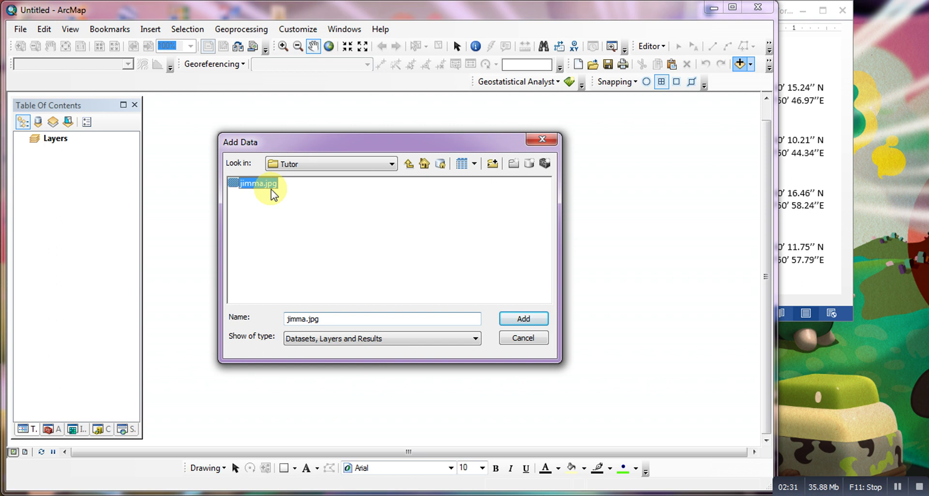
click(523, 317)
click(573, 324)
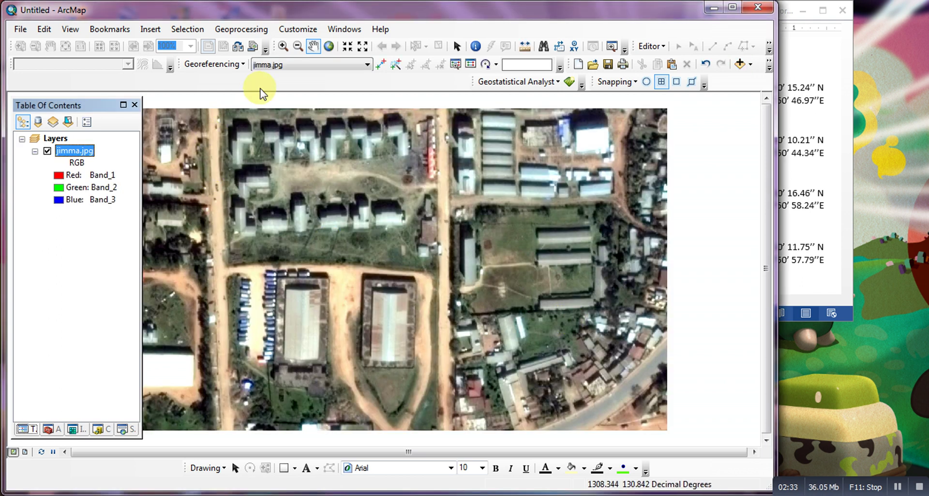
click(382, 66)
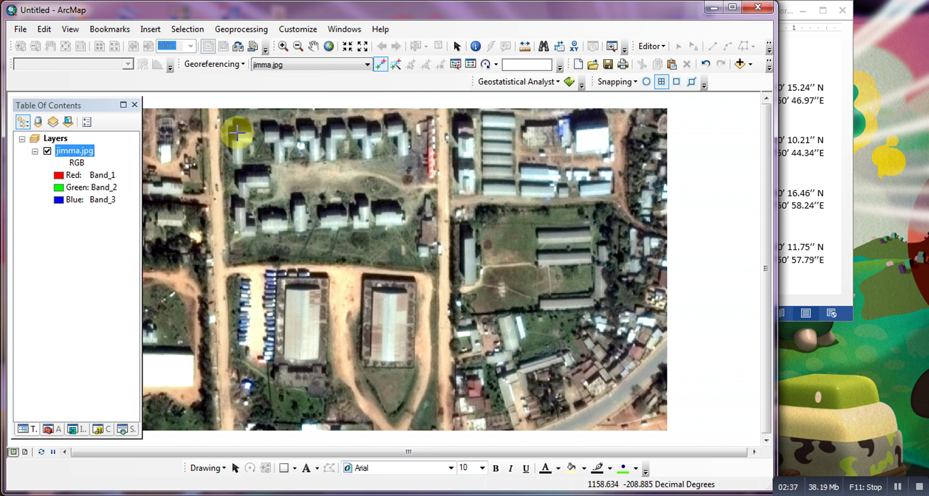
click(237, 132)
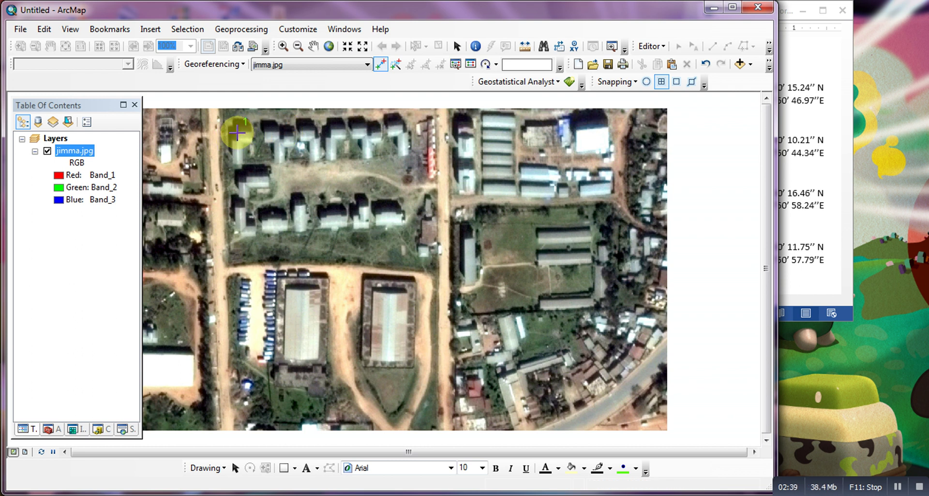
right_click(237, 132)
Step: Enter control point 1's latitude in DMS as 7° 40' 15.24" N
click(265, 151)
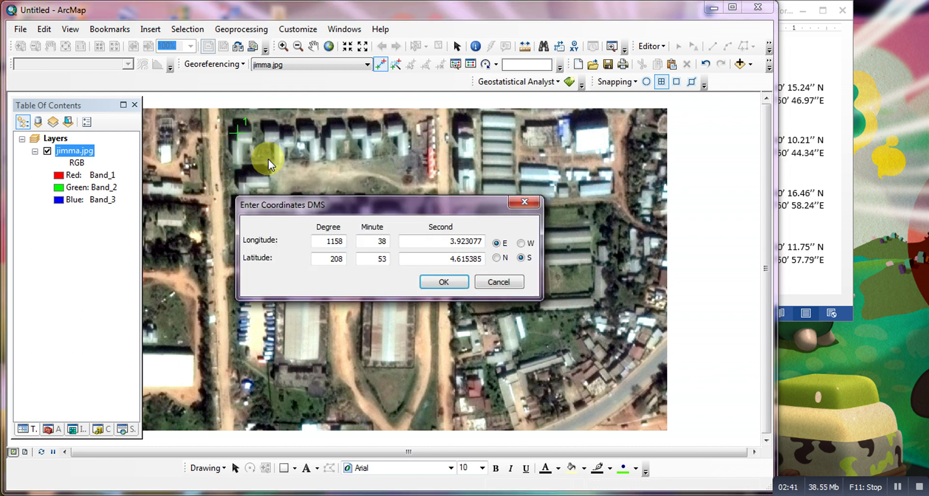
drag(781, 12, 712, 61)
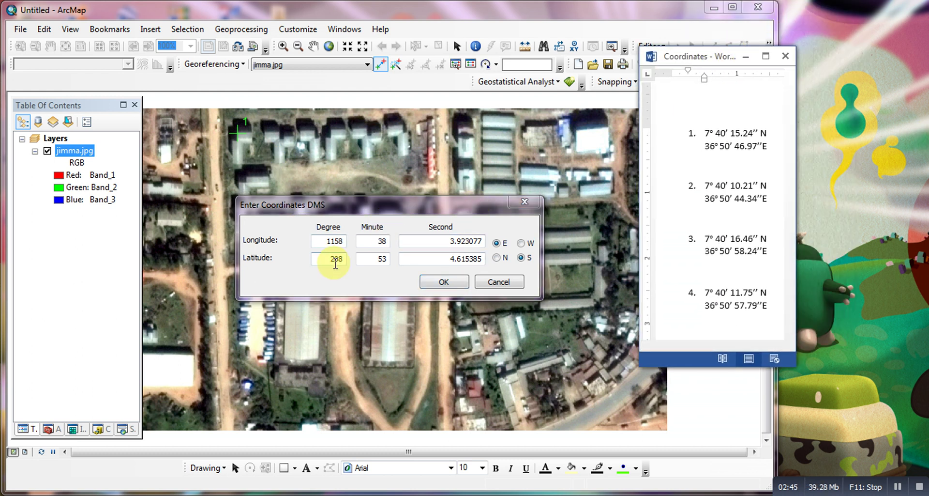
click(335, 261)
double_click(336, 259)
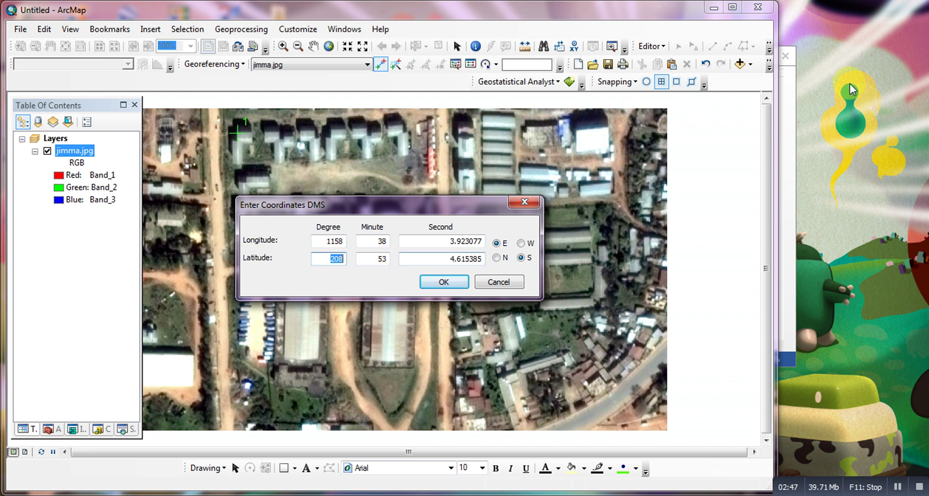
click(791, 107)
drag(702, 62, 835, 35)
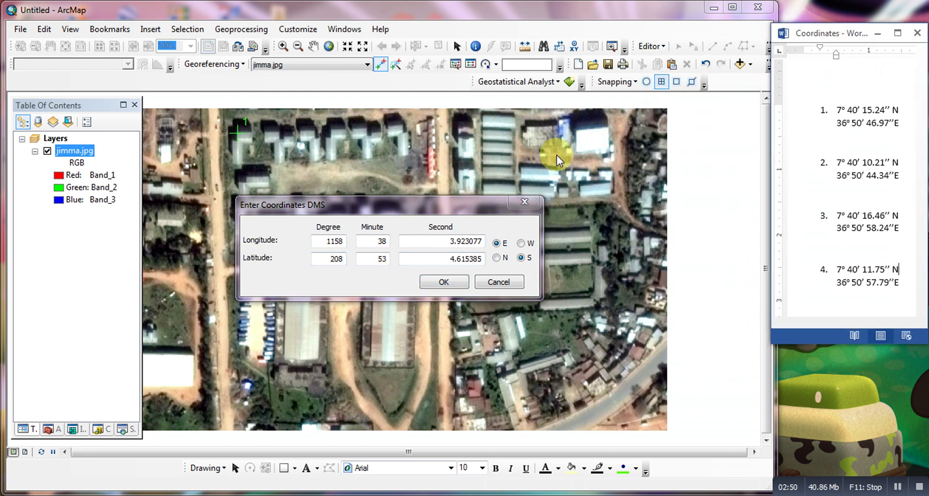
double_click(321, 259)
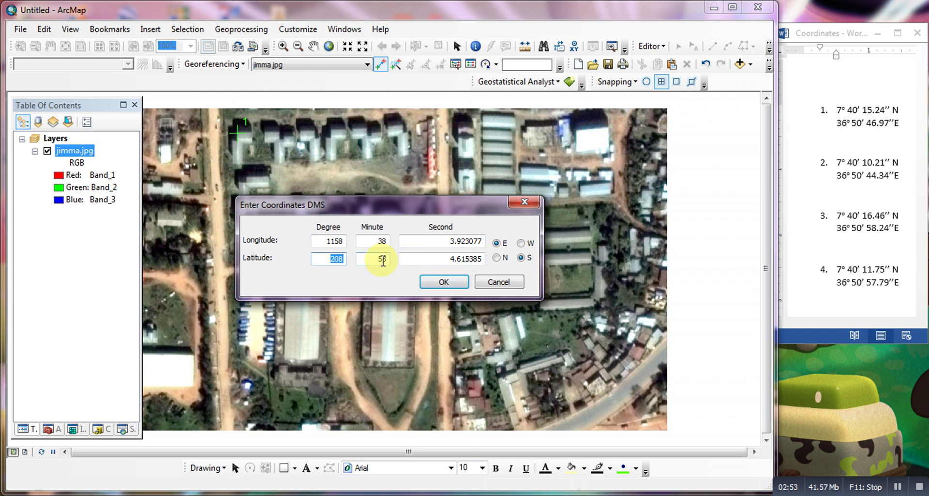
text(7)
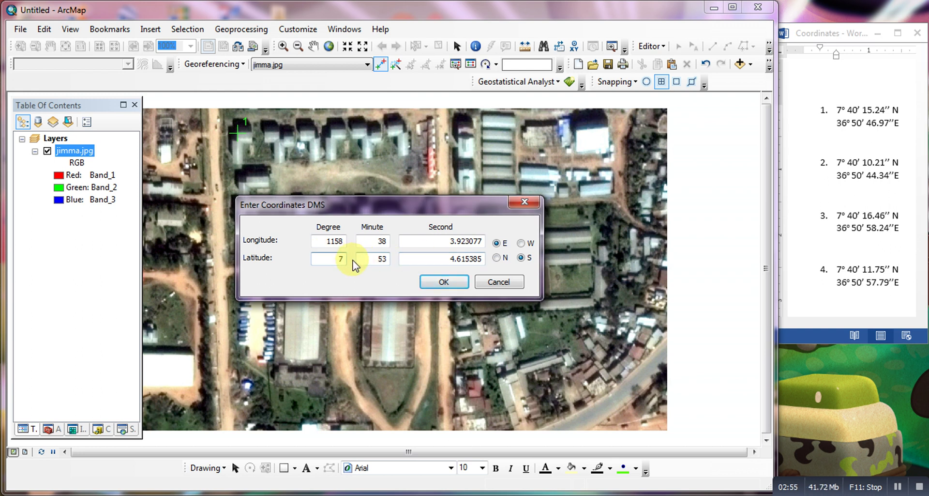
double_click(370, 259)
text(40)
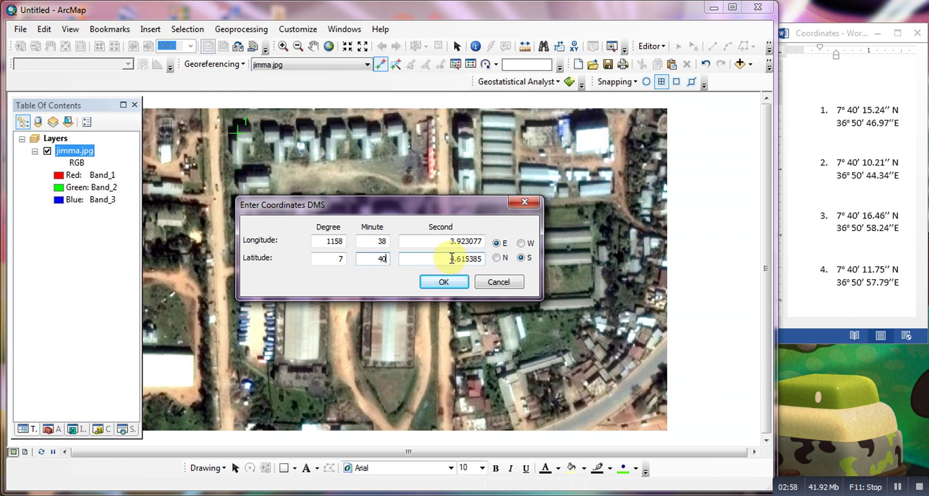
key(Tab)
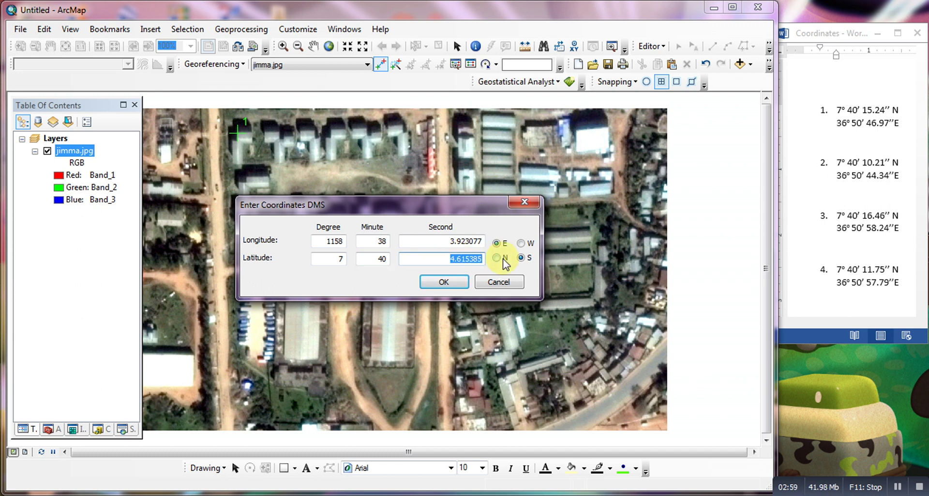
text(15.2)
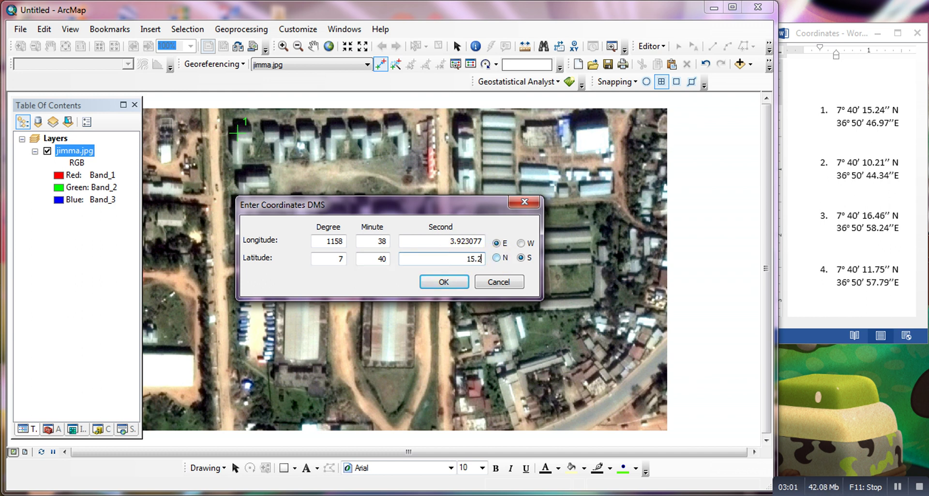
text(4)
click(499, 258)
Step: Enter longitude 36° 50' 46.97" E and confirm the first control point
click(325, 241)
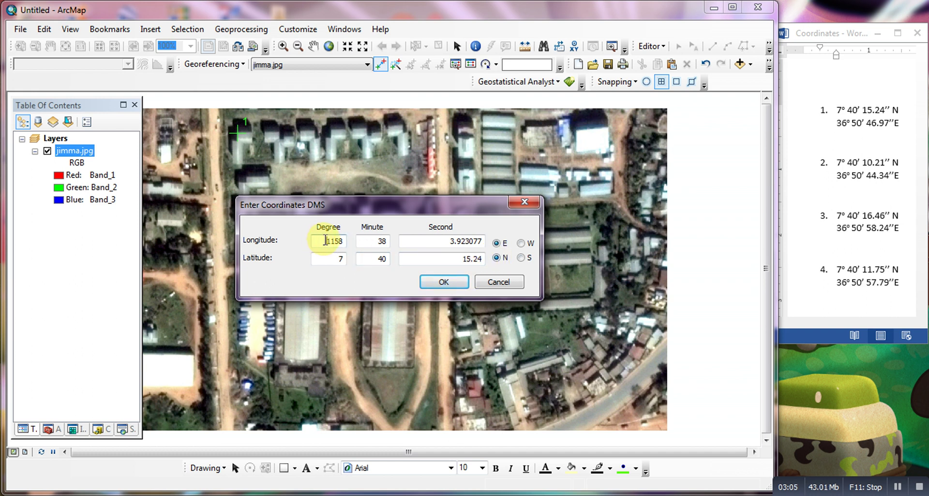
drag(325, 240, 448, 246)
text(36)
text(50)
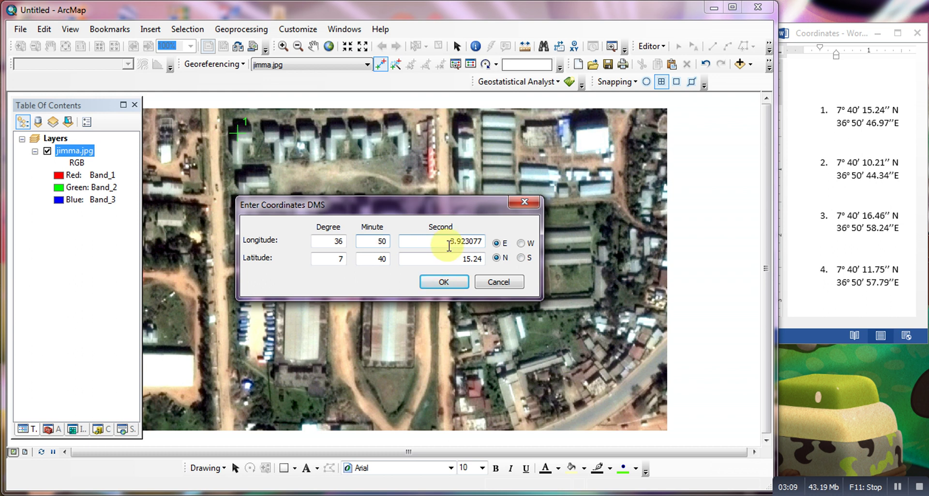
drag(447, 243, 515, 247)
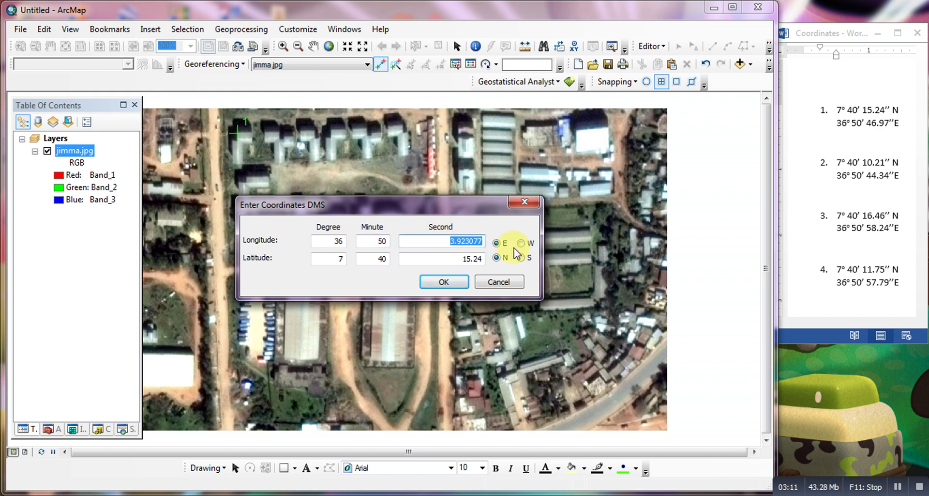
text(46)
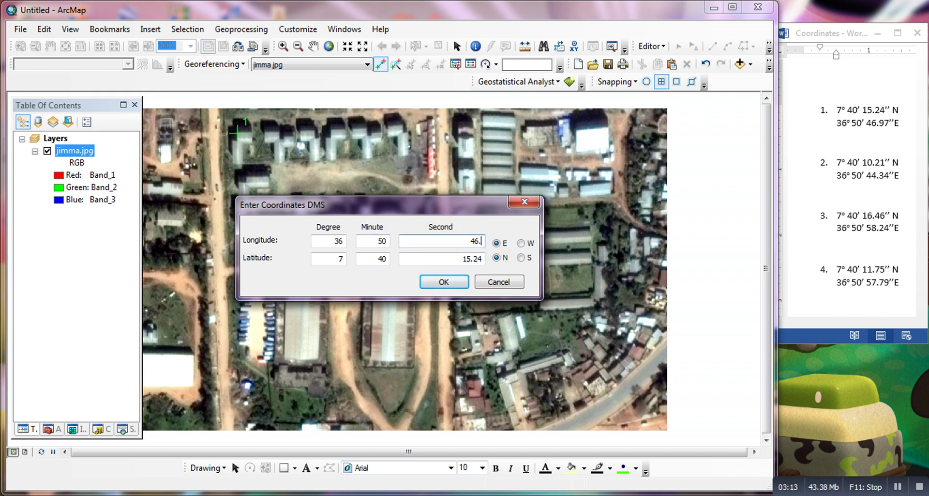
text(.97)
click(847, 125)
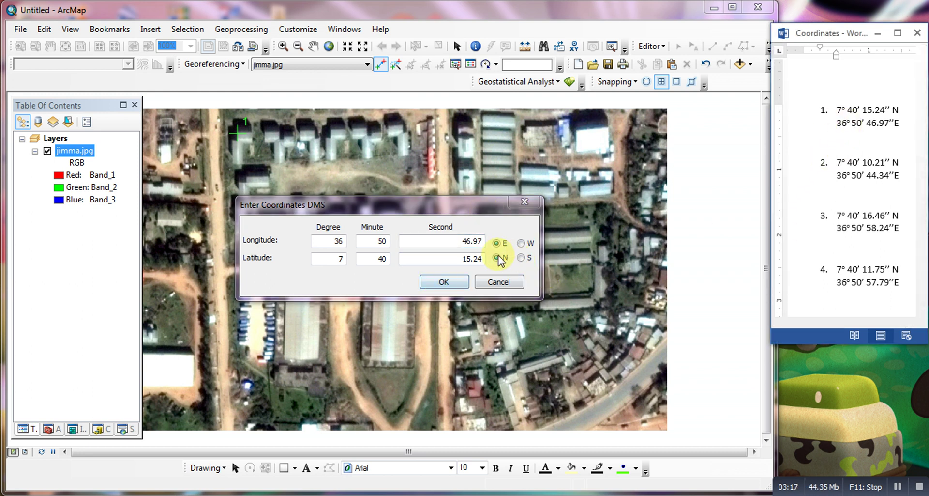
click(450, 283)
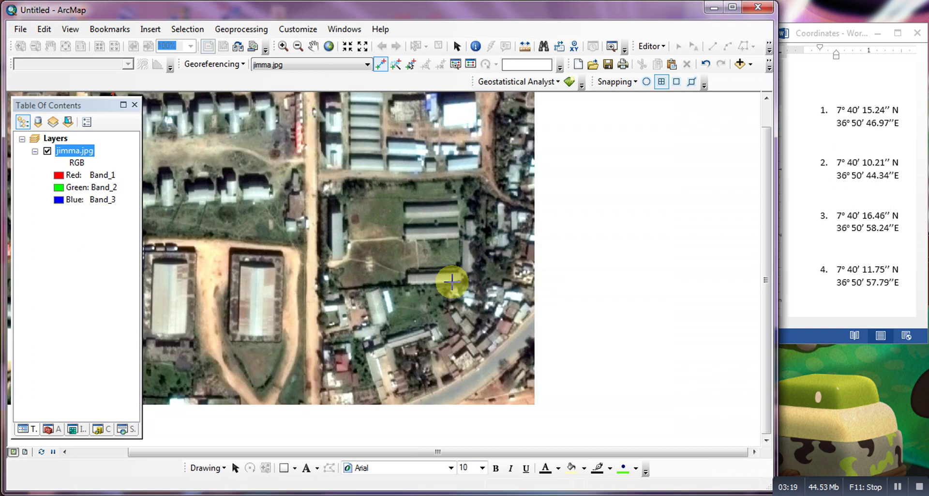
Step: Return to the full image extent and compare it with the Google Earth placemarks
click(329, 46)
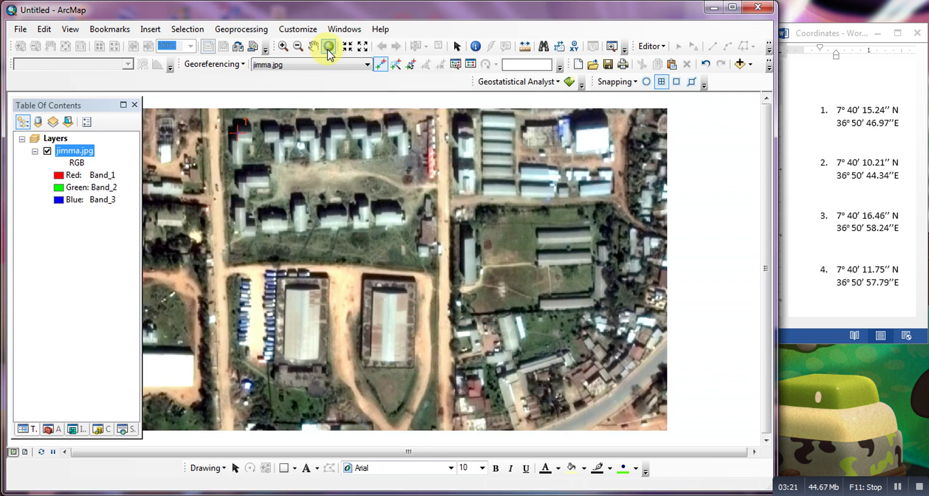
click(422, 491)
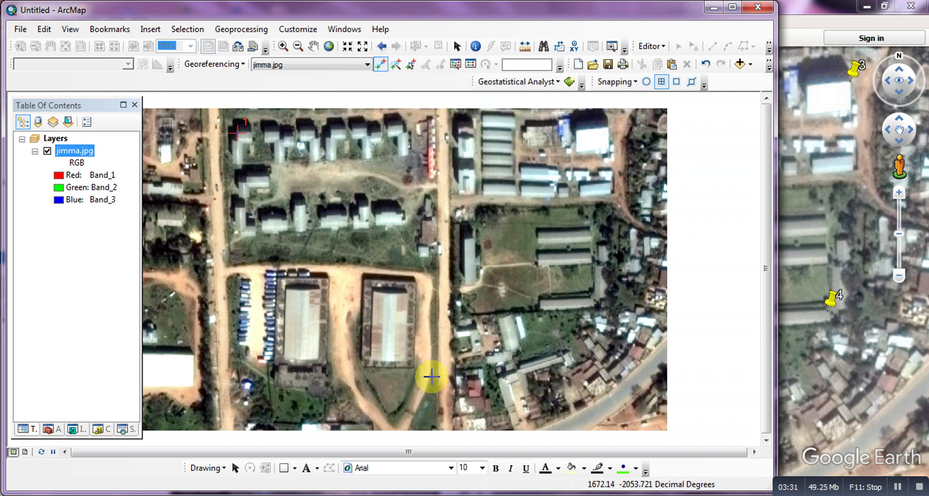
key(Left)
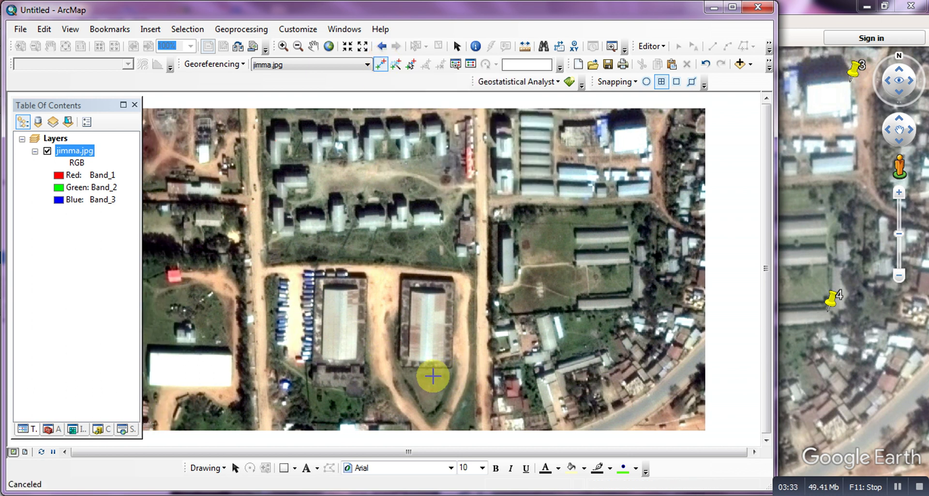
click(423, 494)
click(426, 493)
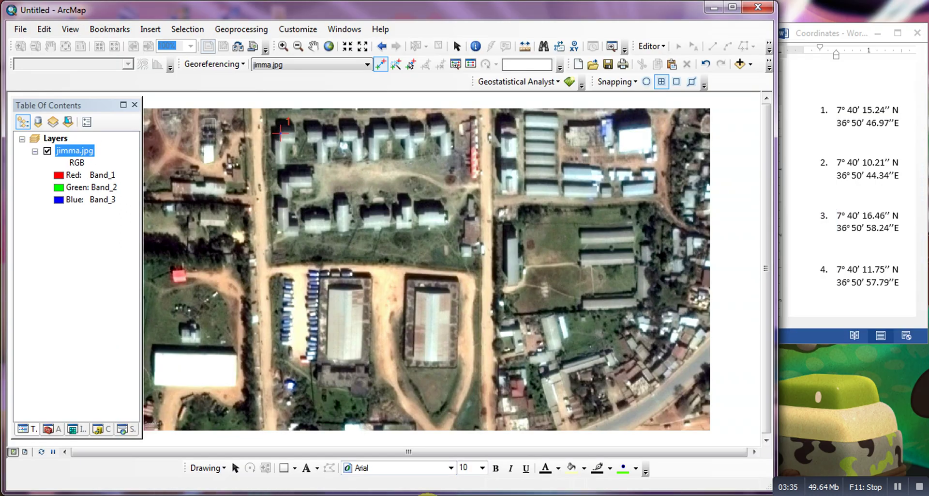
Step: Place control point 2 on the white building and enter latitude 7° 40' 10.21" N
click(155, 351)
right_click(155, 351)
click(189, 376)
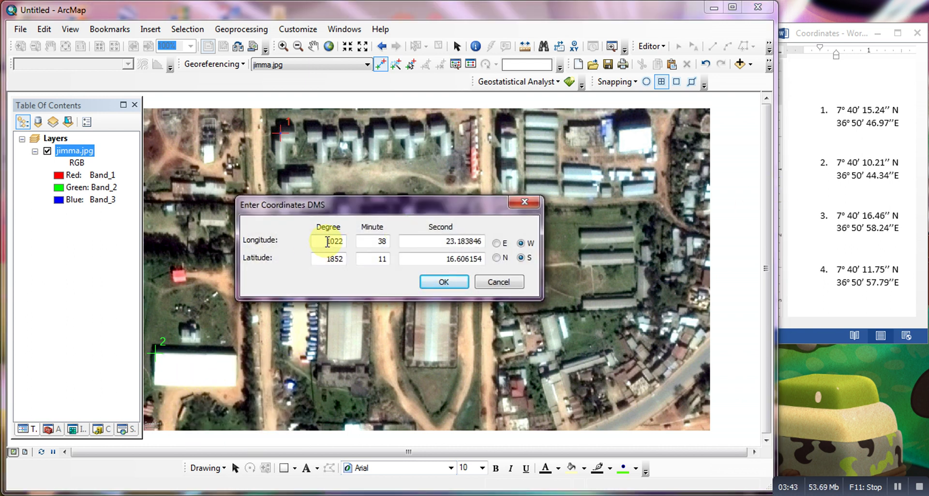
double_click(330, 258)
text(7)
double_click(373, 258)
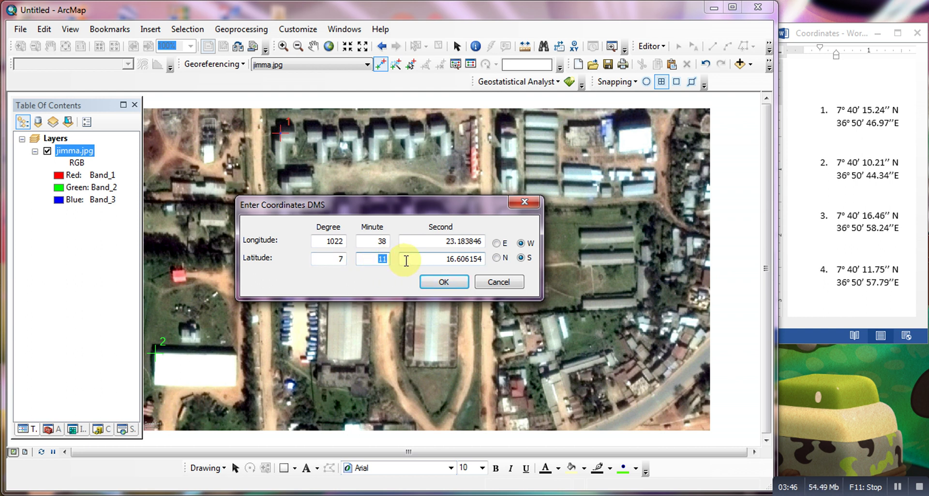
text(40)
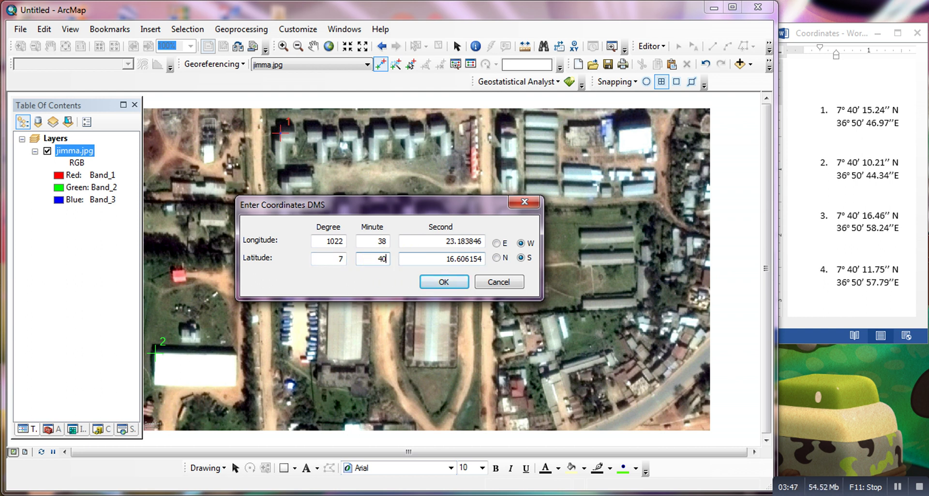
double_click(447, 258)
text(10.21)
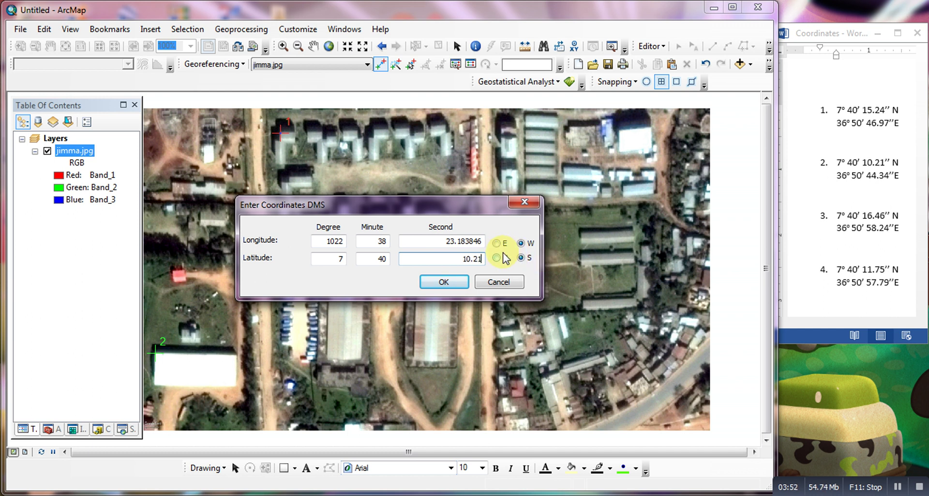
click(497, 257)
Step: Enter control point 2's longitude as 36° 50' 44.34" E
double_click(329, 241)
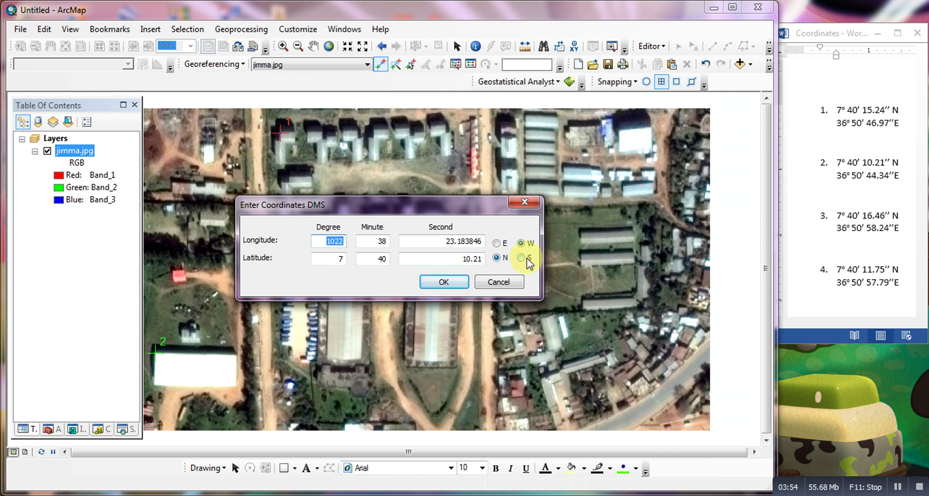
text(36)
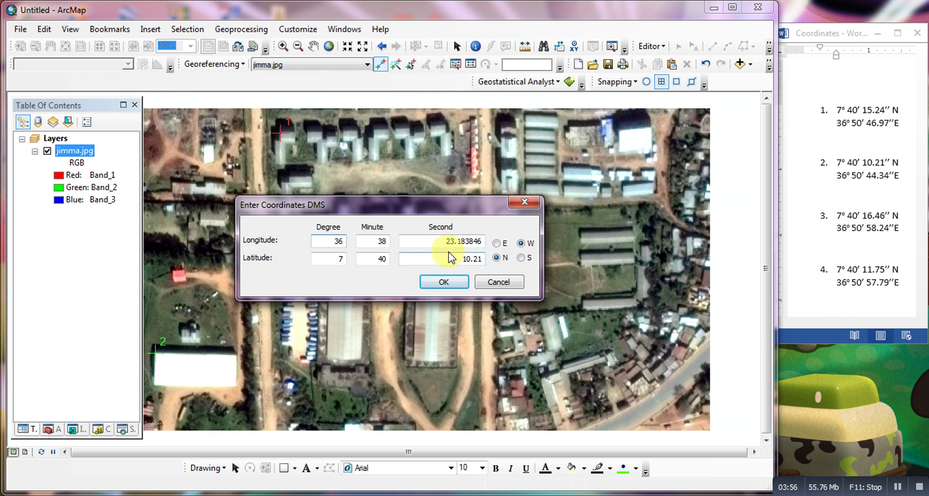
double_click(382, 241)
text(50)
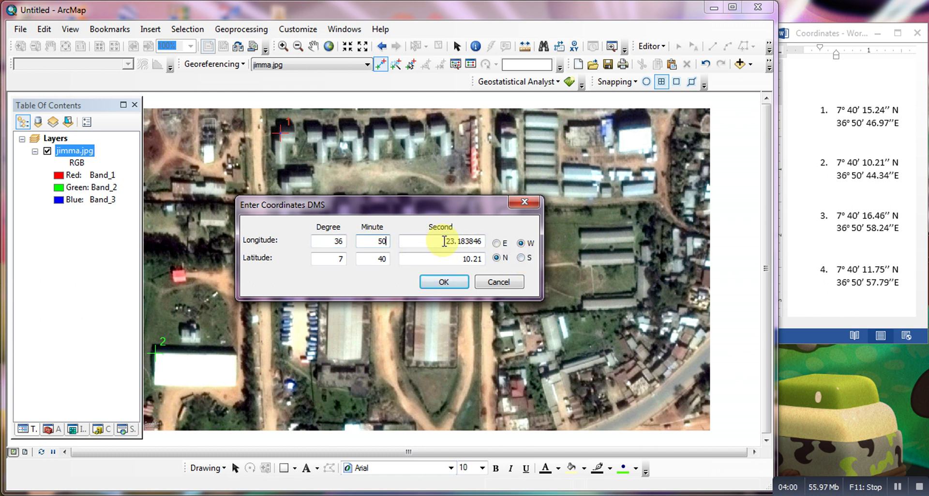
drag(444, 241, 486, 242)
text(44.34)
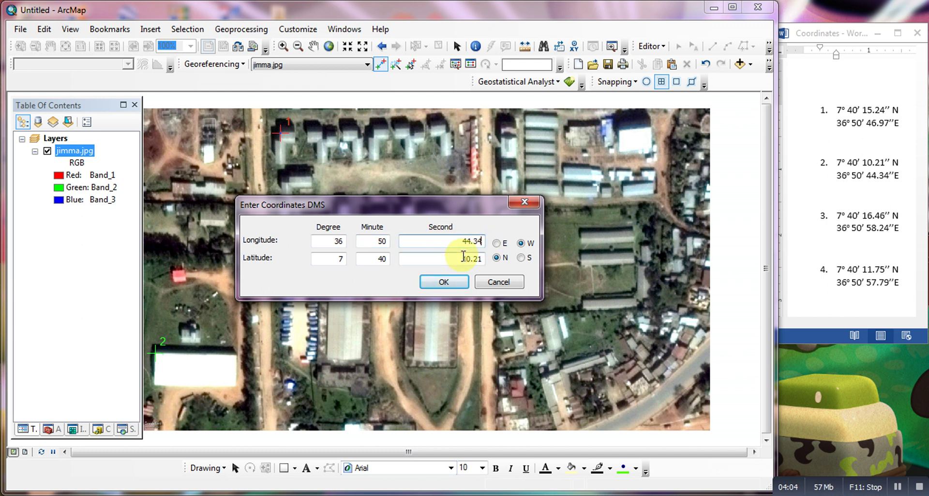
click(496, 243)
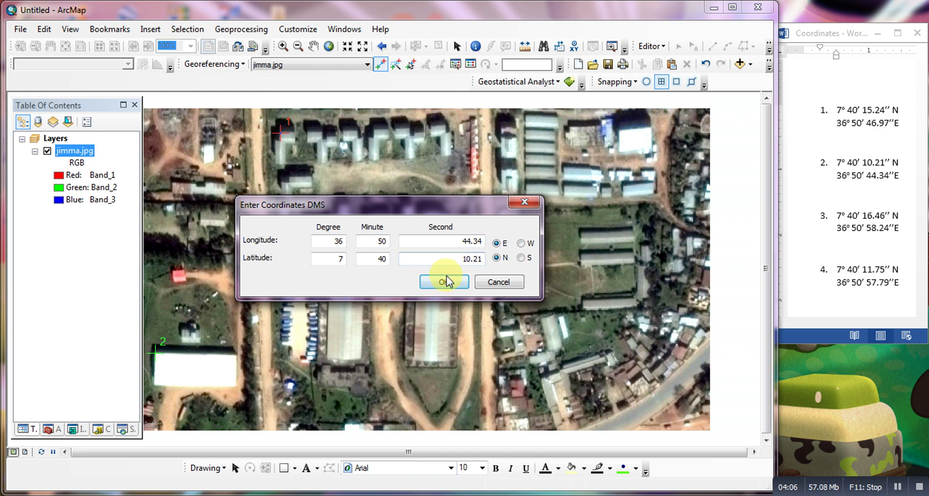
Step: Confirm control point 2, view the full shifted image, and compare it with Google Earth Pro
click(443, 280)
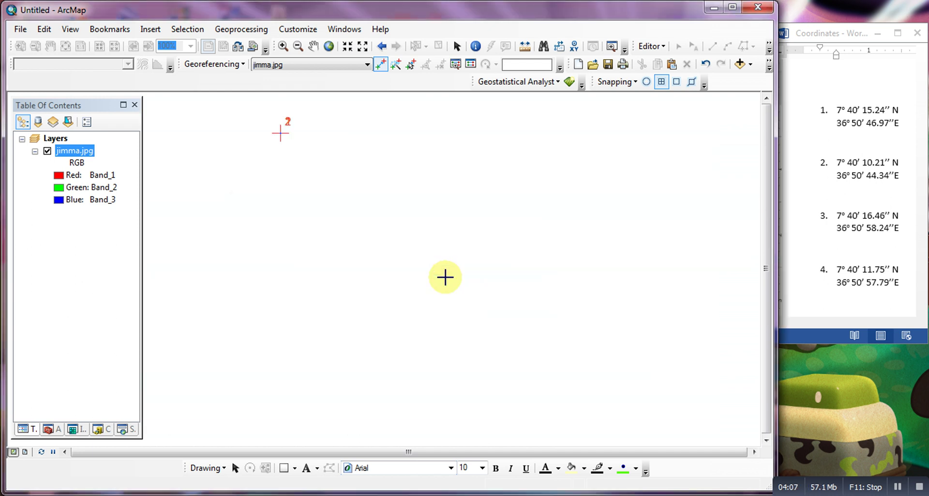
click(329, 46)
key(alt+Tab)
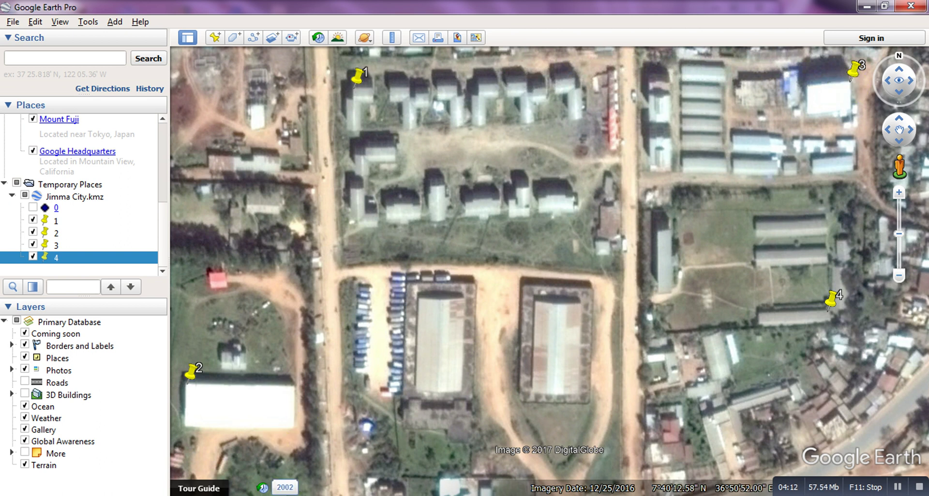
key(alt+Tab)
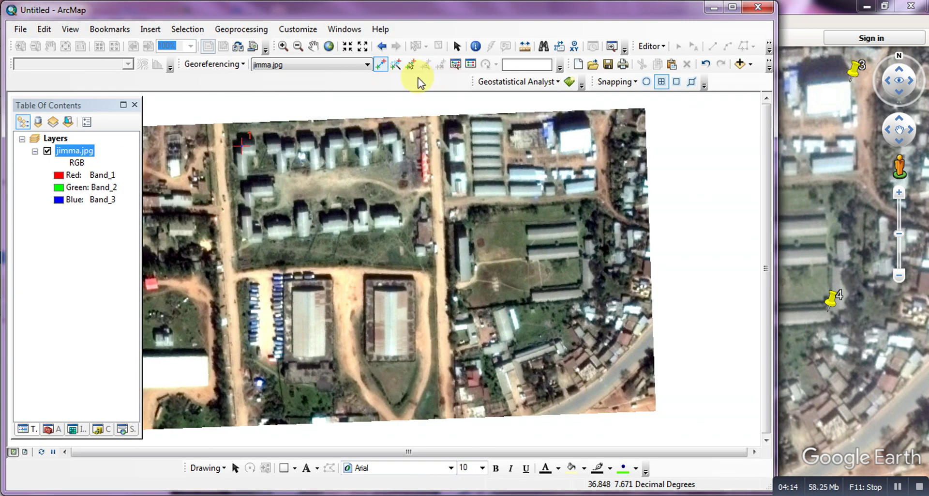
Step: Set control point 3's coordinates in DMS to 7° 40' 16.46" N, 36° 50' 58.24" E
right_click(590, 127)
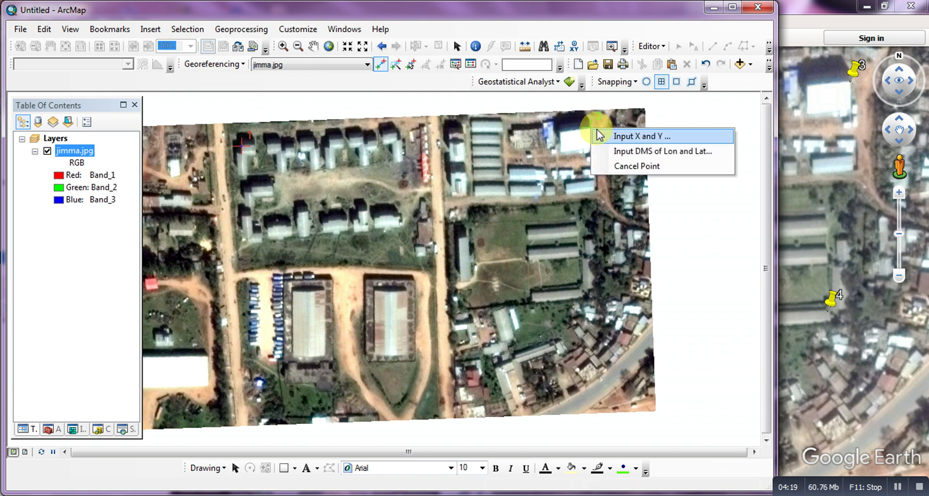
click(619, 148)
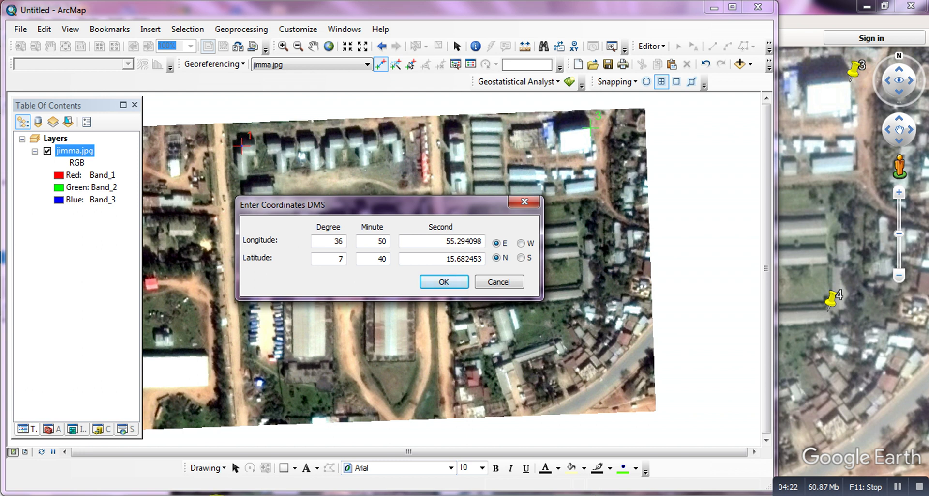
click(227, 493)
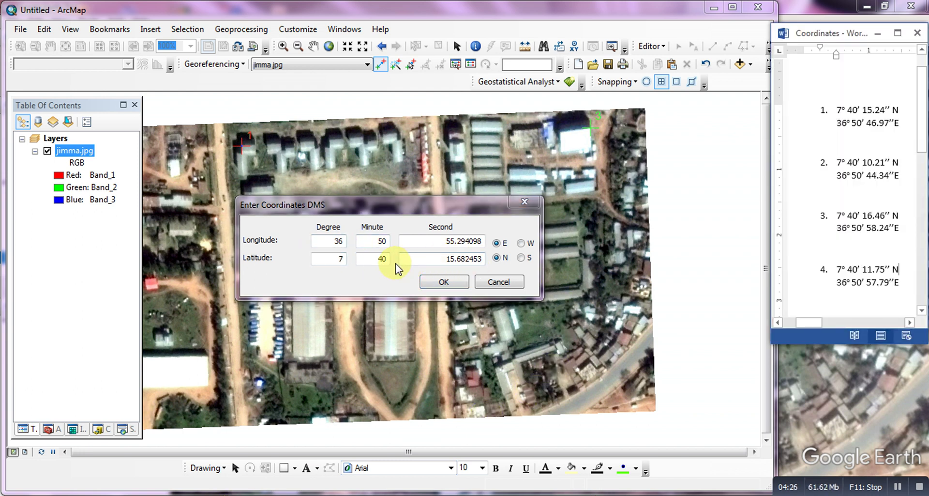
click(438, 259)
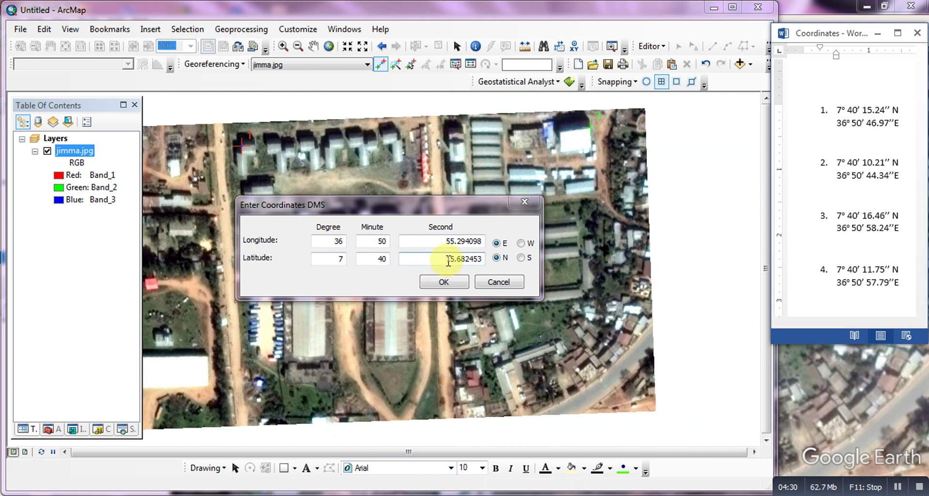
click(514, 263)
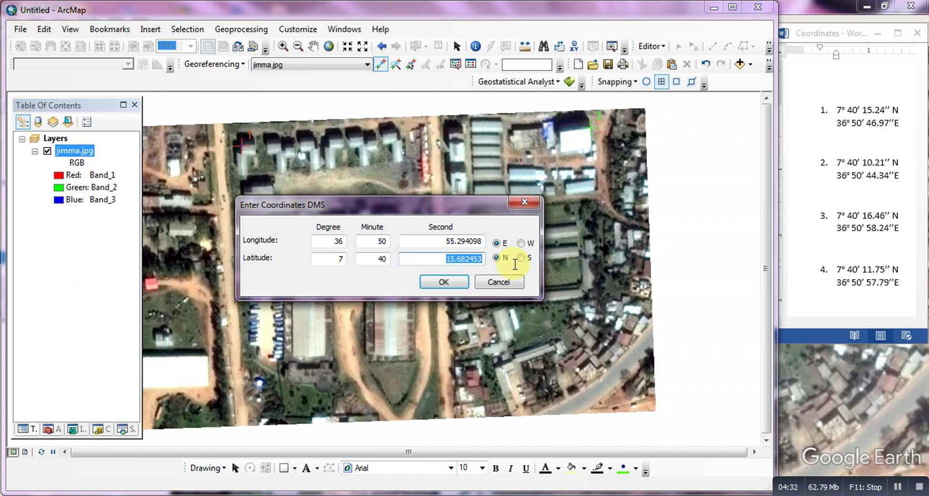
text(16.46)
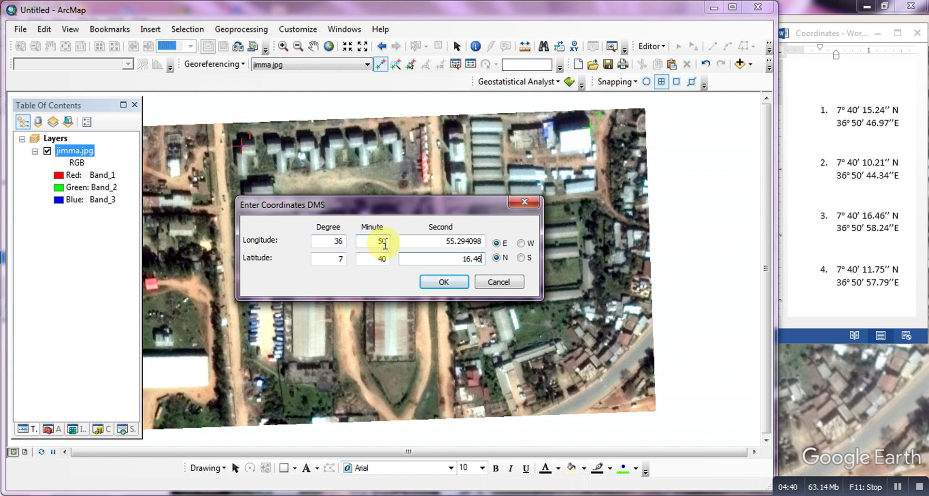
click(432, 244)
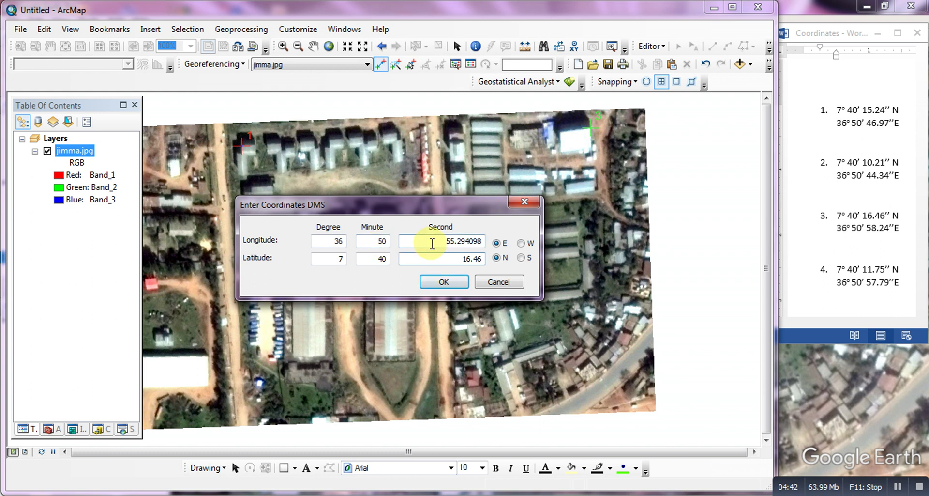
drag(432, 243, 503, 253)
text(58.24)
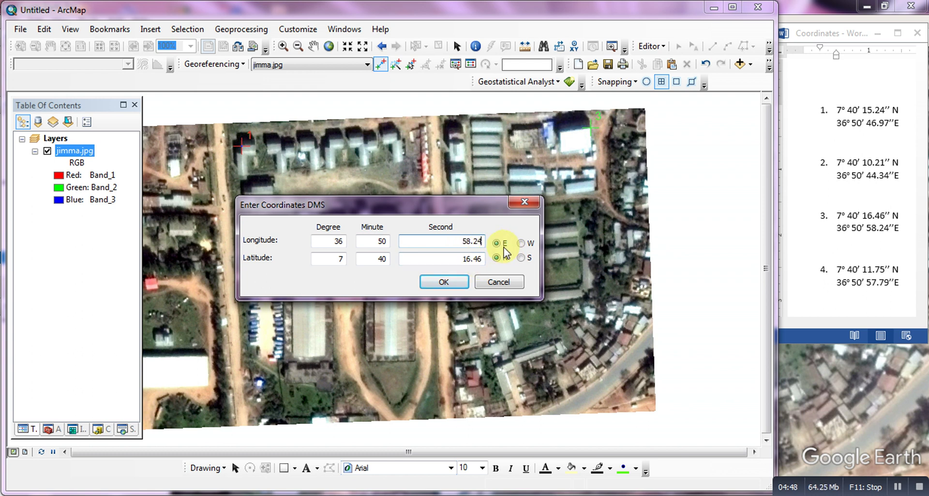
click(428, 278)
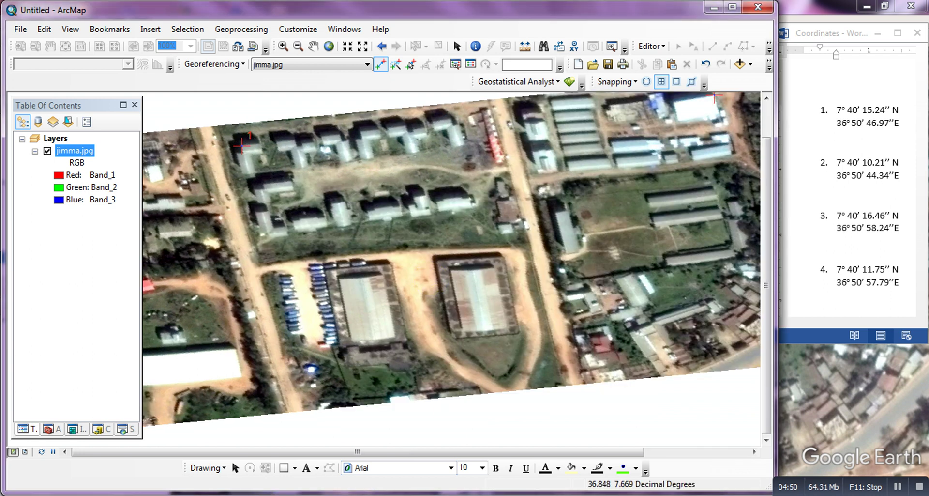
Step: Zoom jimma.jpg to full extent while checking the Jimma placemarks in Google Earth Pro
click(516, 494)
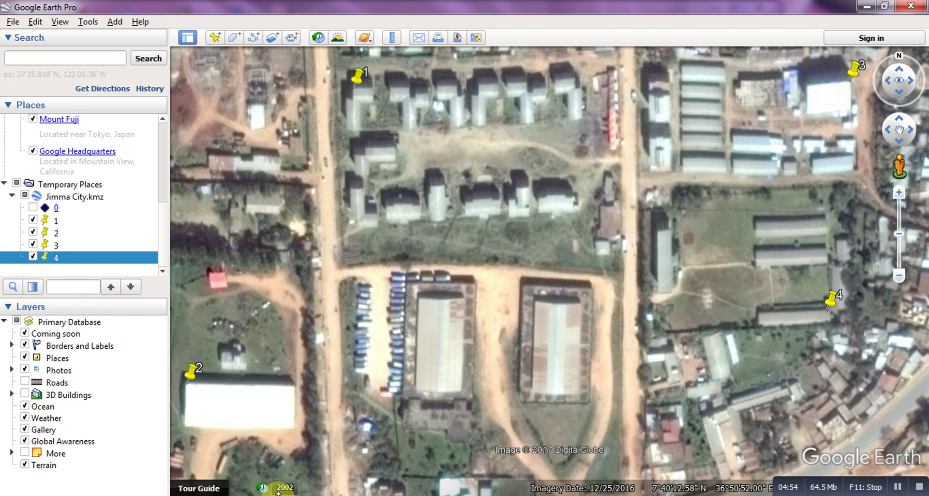
key(alt+Tab)
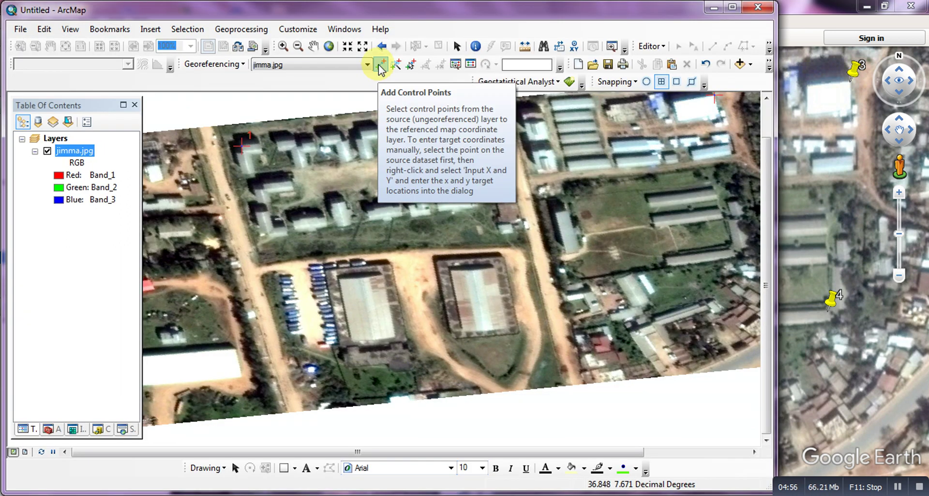
click(329, 47)
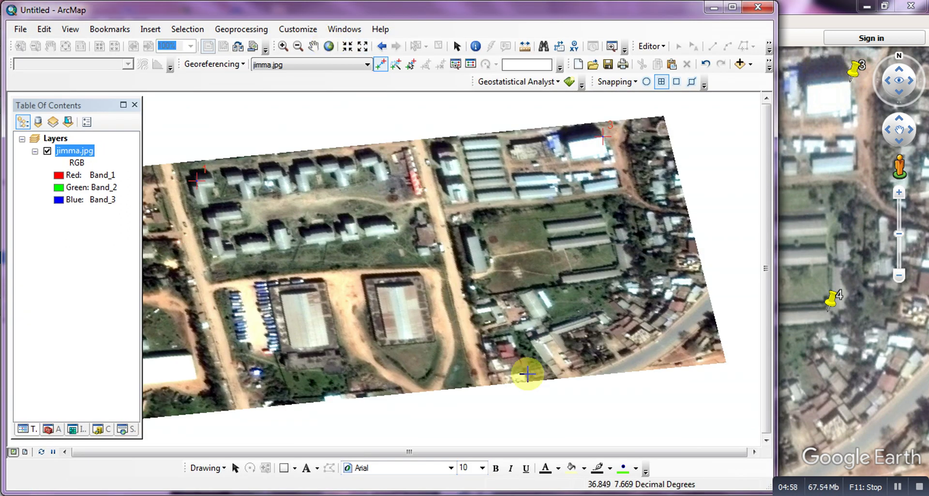
key(alt+Tab)
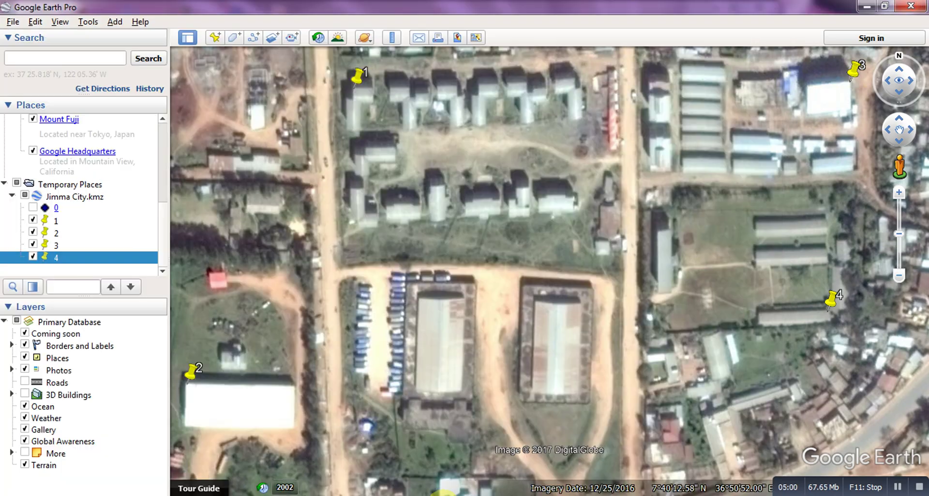
key(alt+Tab)
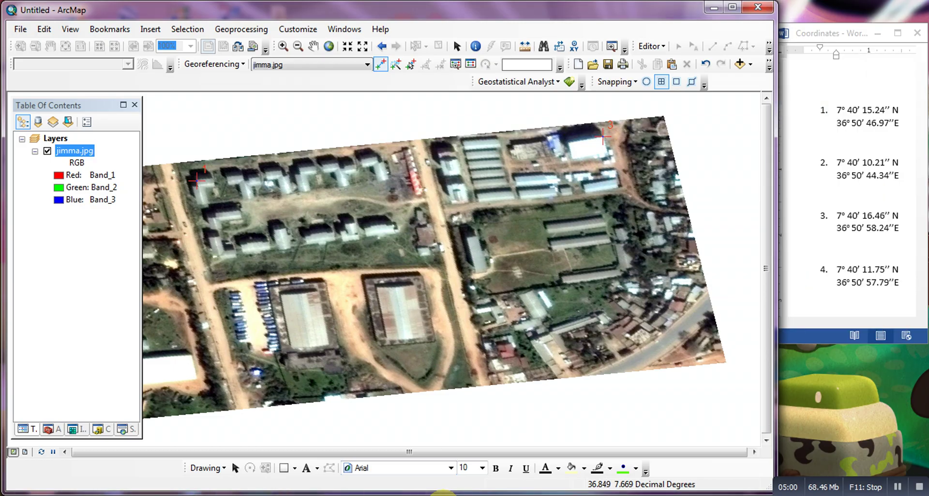
Step: Place control point 4 on the image at 7° 40' 11.75" N, 36° 50' 57.79" E
click(620, 269)
right_click(620, 269)
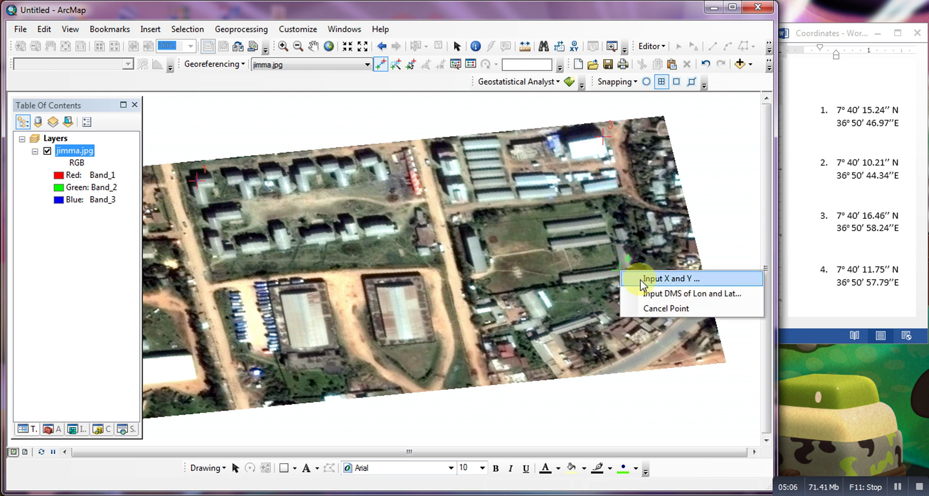
click(647, 290)
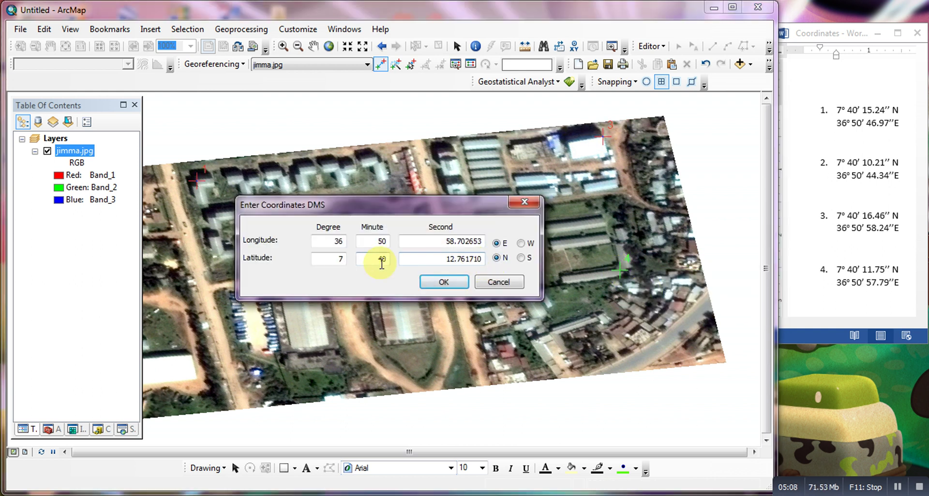
key(Tab)
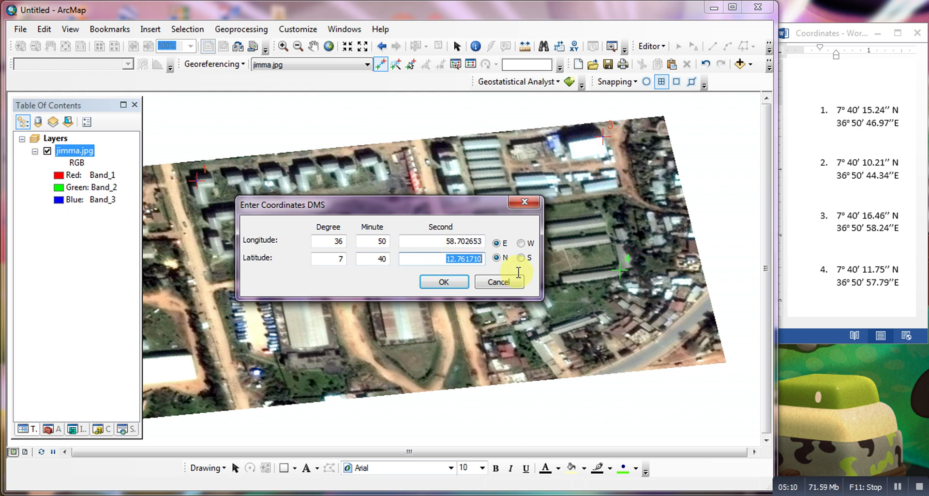
text(11)
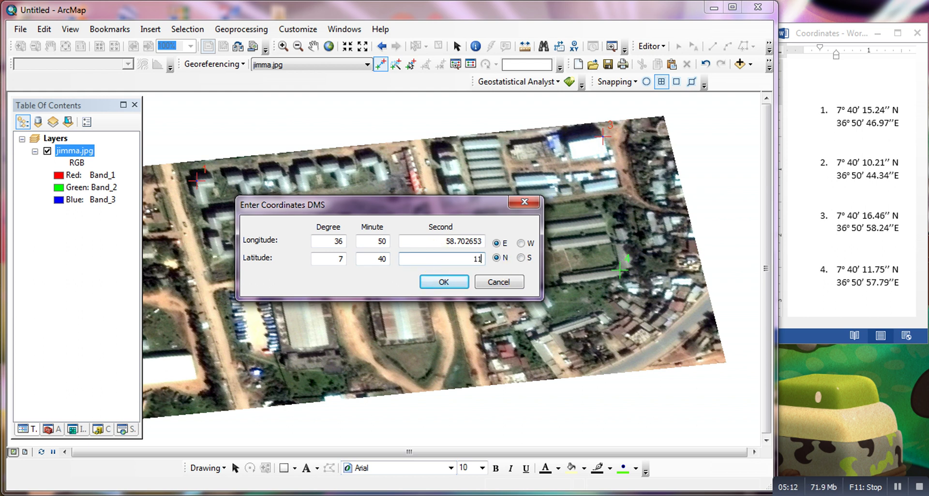
text(.75)
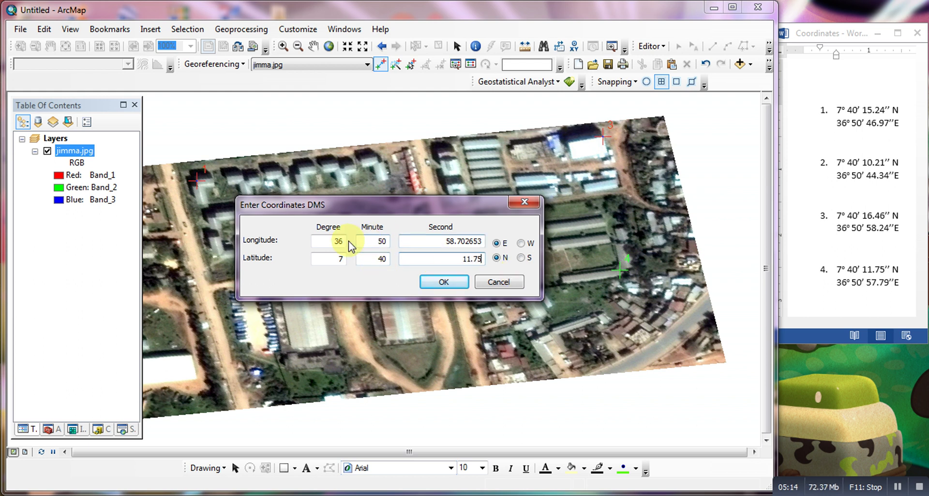
drag(412, 242, 494, 248)
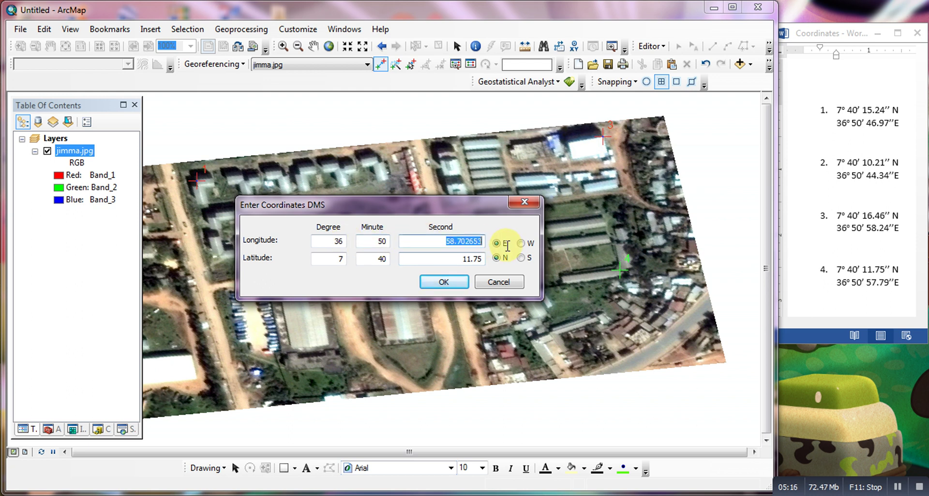
text(57.79)
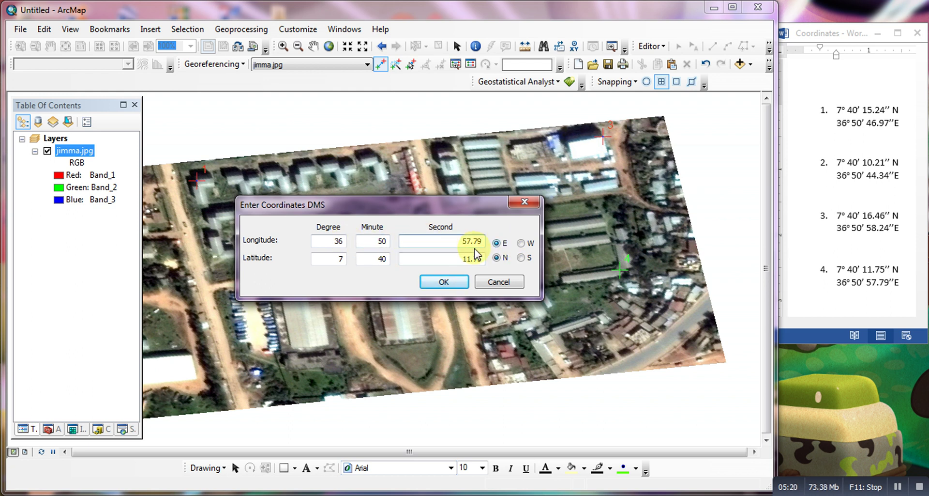
click(438, 283)
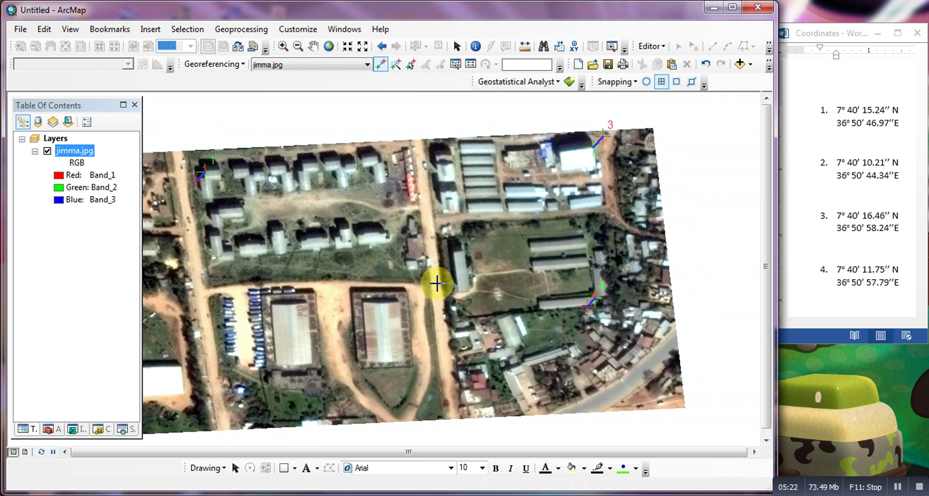
Step: Save the four-point georeferencing into jimma.jpg with Update Georeferencing and view the whole image
click(332, 45)
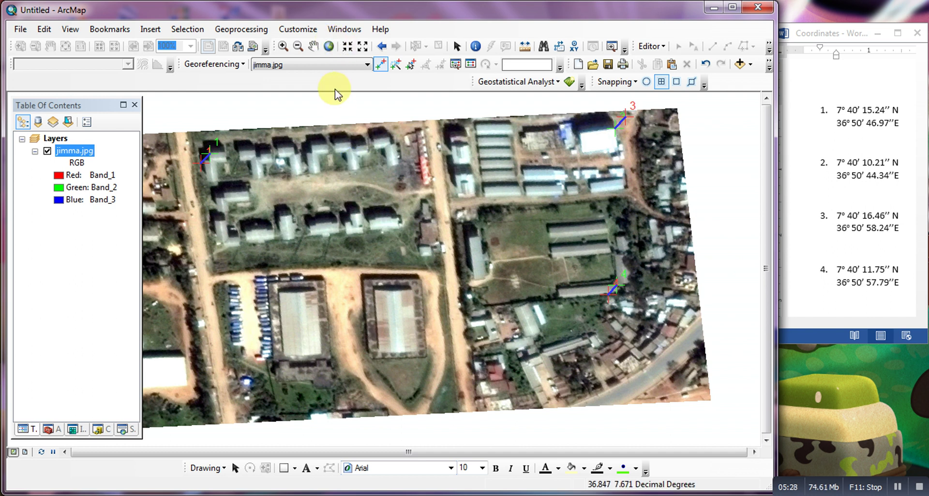
click(314, 45)
drag(330, 176, 382, 165)
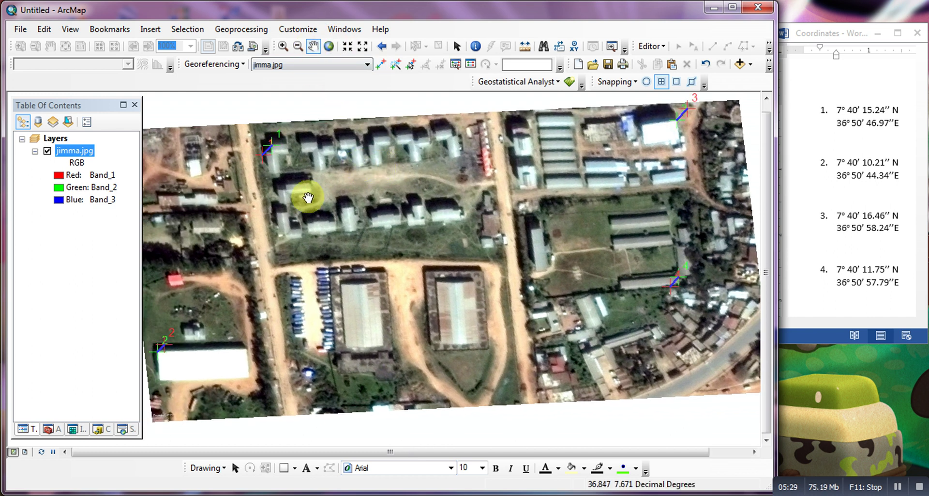
click(215, 64)
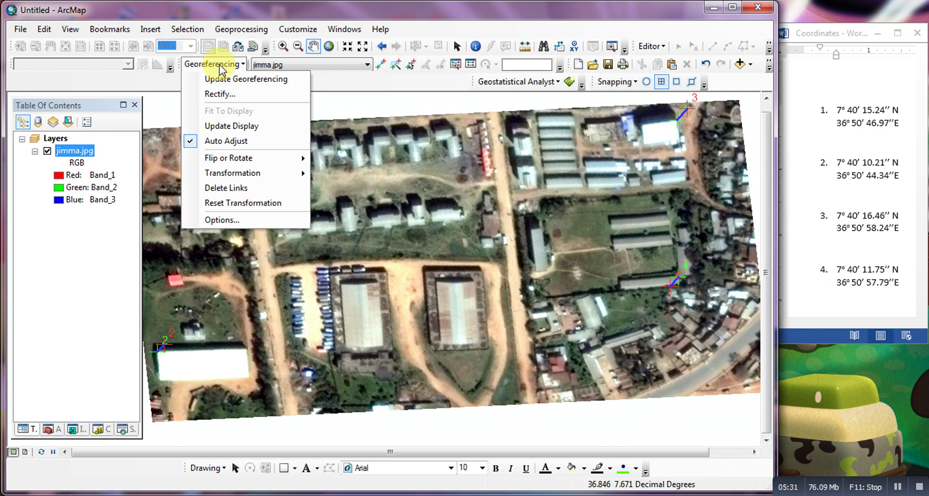
click(226, 81)
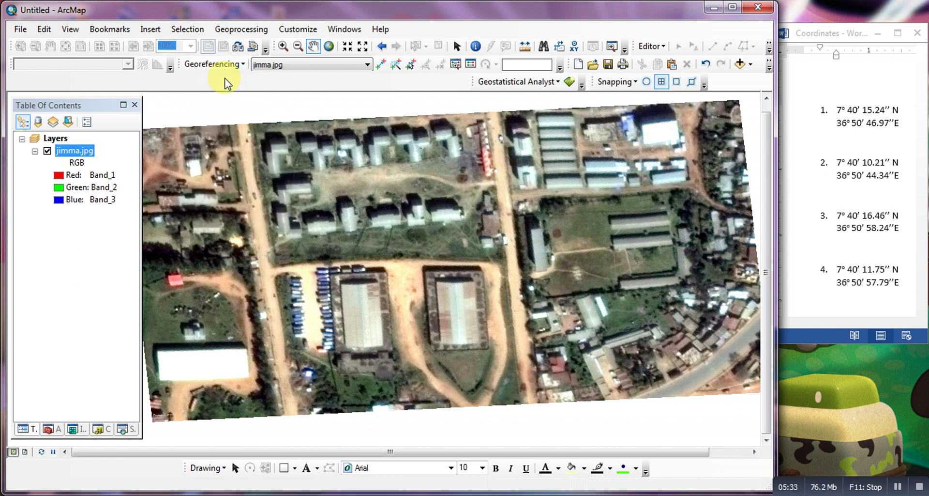
scroll(387, 306, up, 2)
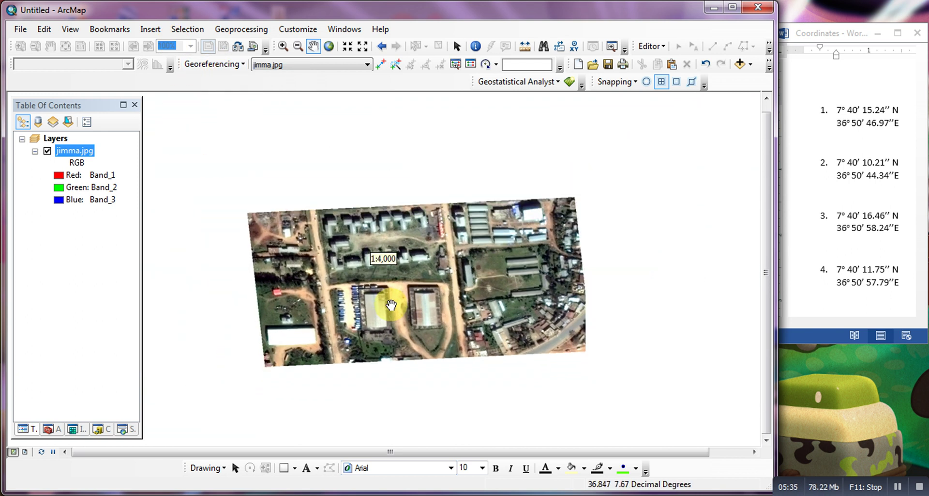
scroll(391, 305, down, 1)
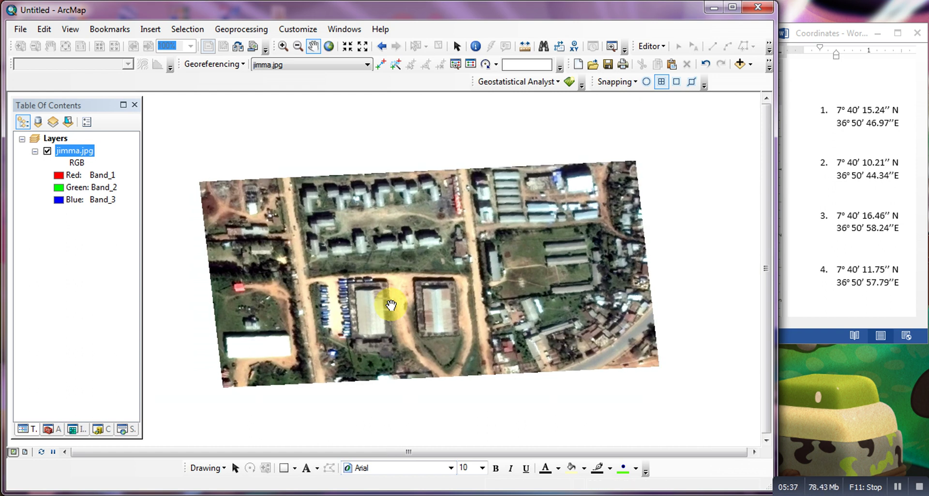
scroll(391, 304, down, 1)
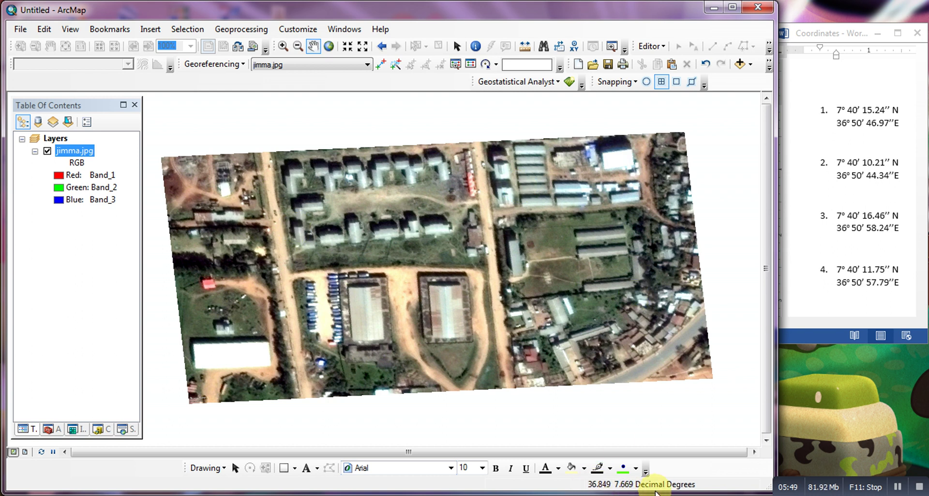
Step: Confirm in jimma.jpg's Source properties that its spatial reference is GCS_WGS_1984, datum D_WGS_1984
right_click(76, 153)
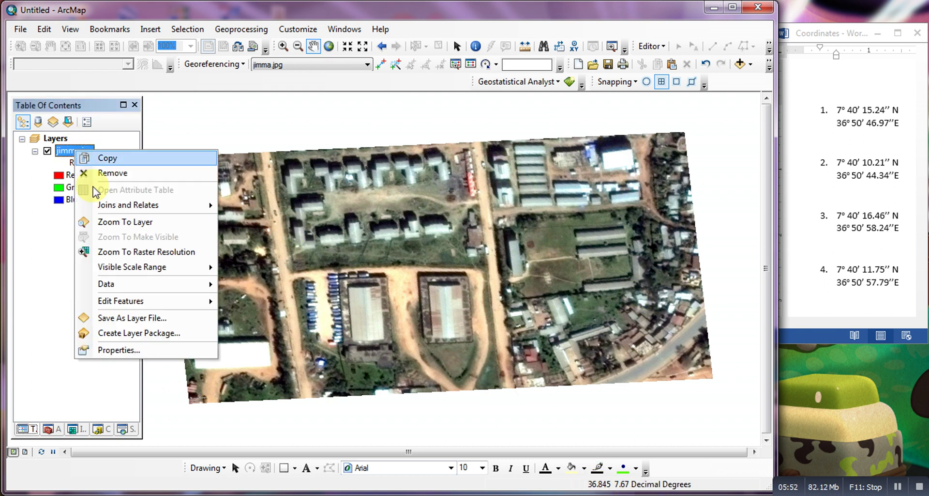
click(134, 351)
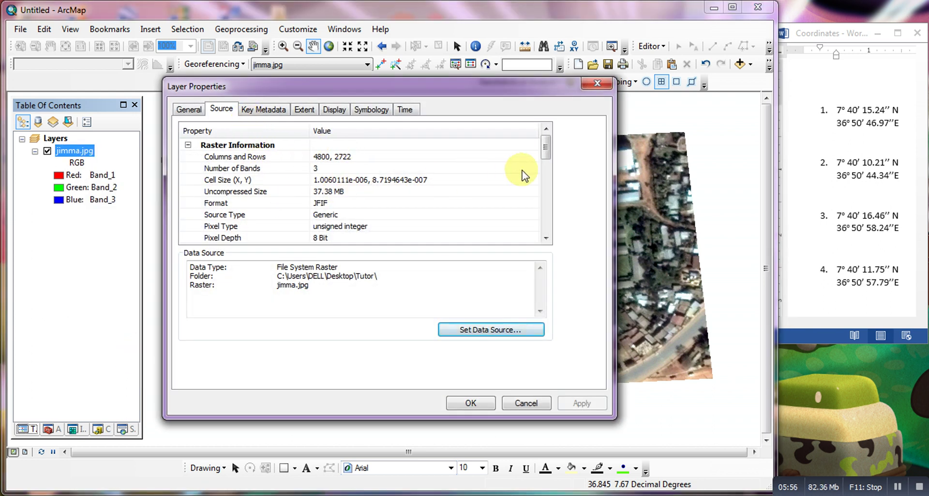
drag(545, 145, 546, 196)
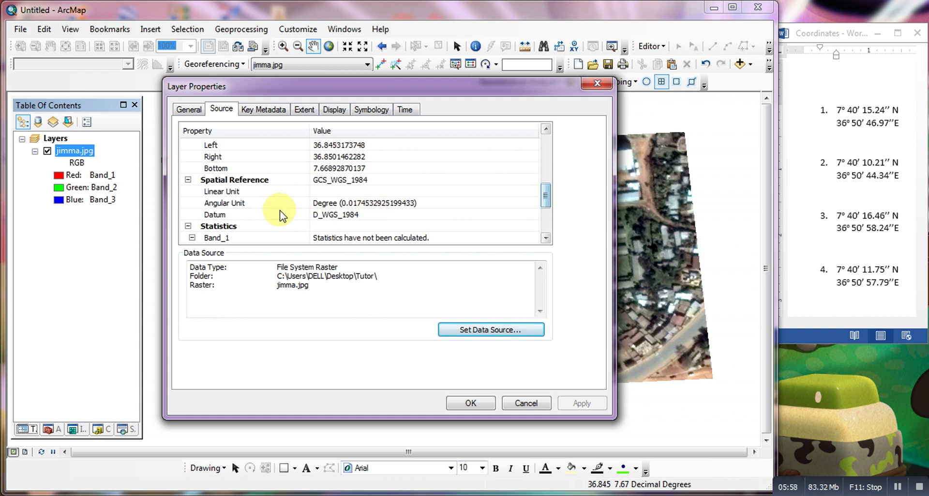
click(597, 83)
Step: Remove jimma.jpg and re-add it from the Tutor folder, now appearing georeferenced
right_click(73, 148)
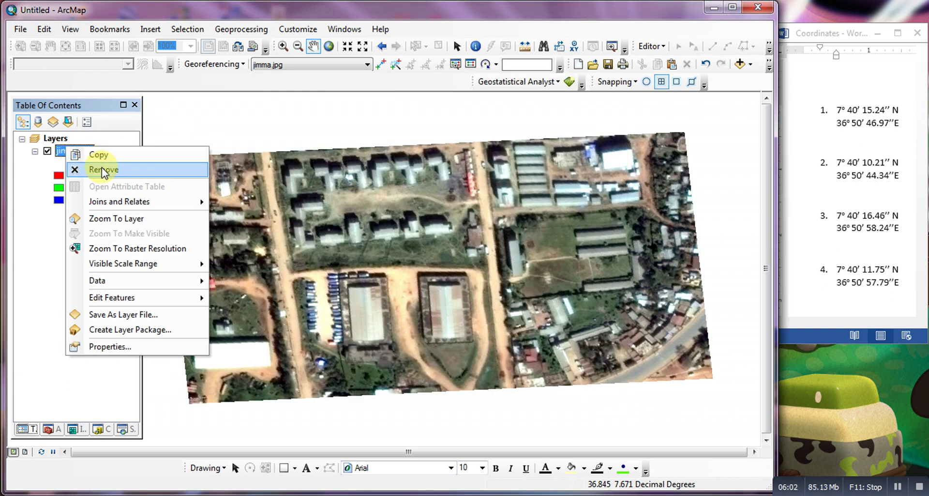
click(97, 168)
click(739, 64)
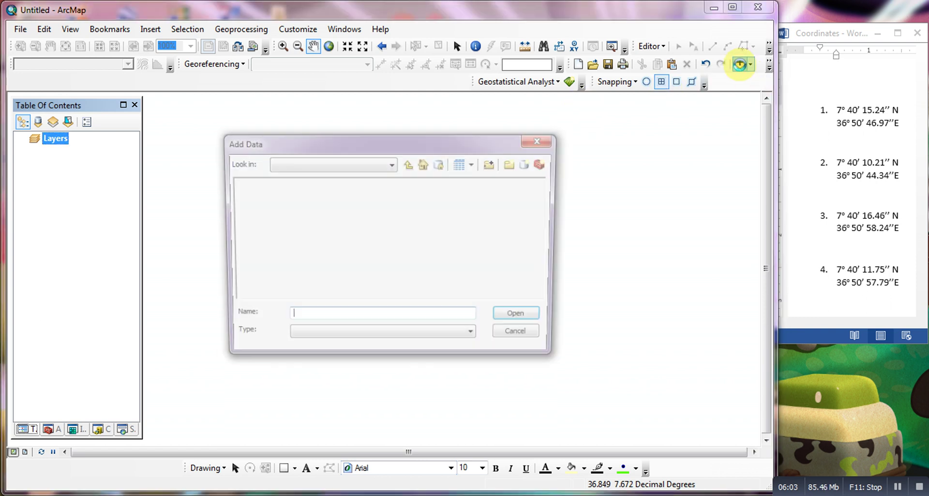
click(261, 183)
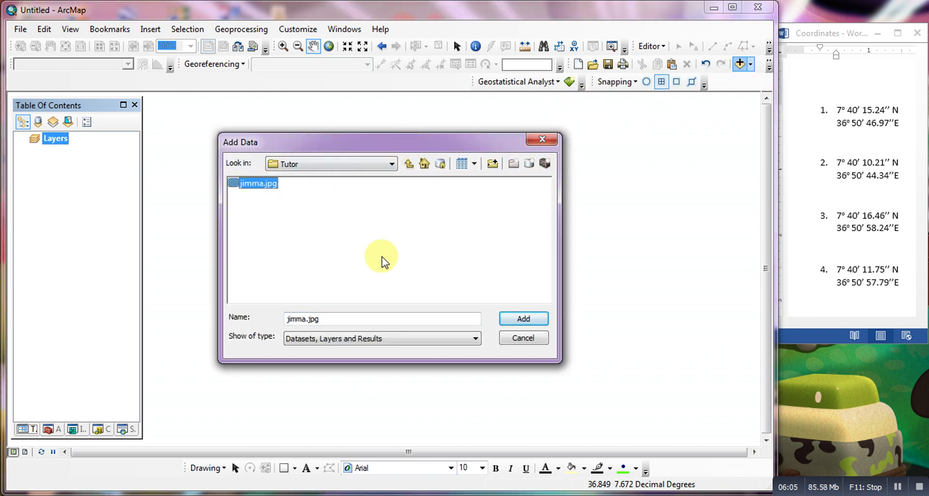
click(523, 318)
drag(344, 213, 406, 213)
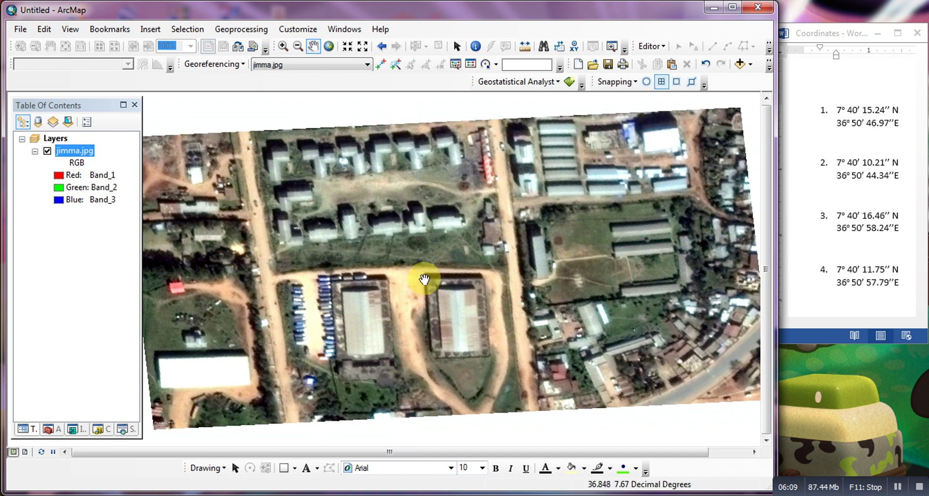